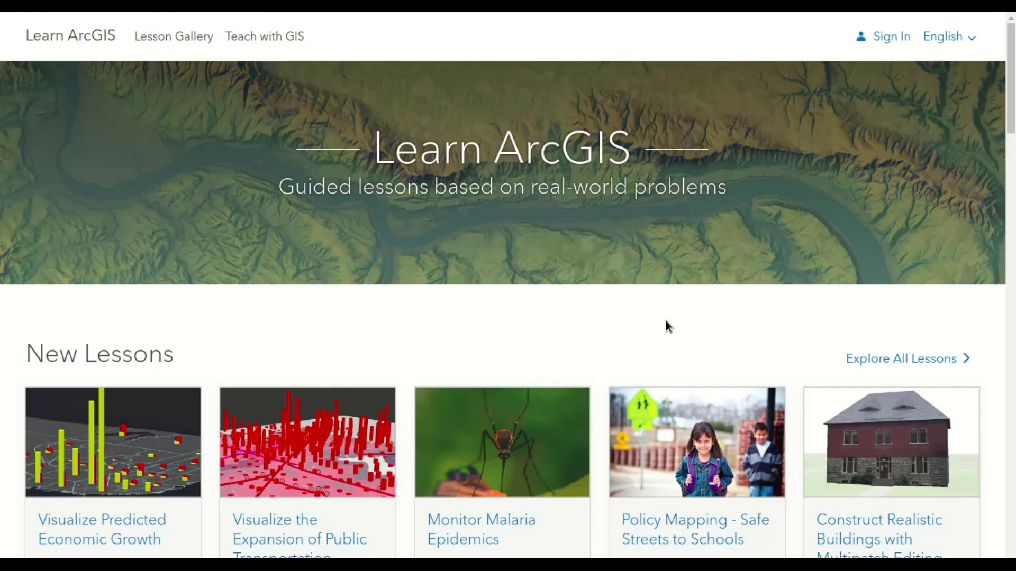
Step: Look through the Learn ArcGIS home page, including the new lessons and the options for starting with ArcGIS
scroll(665, 320, down, 1)
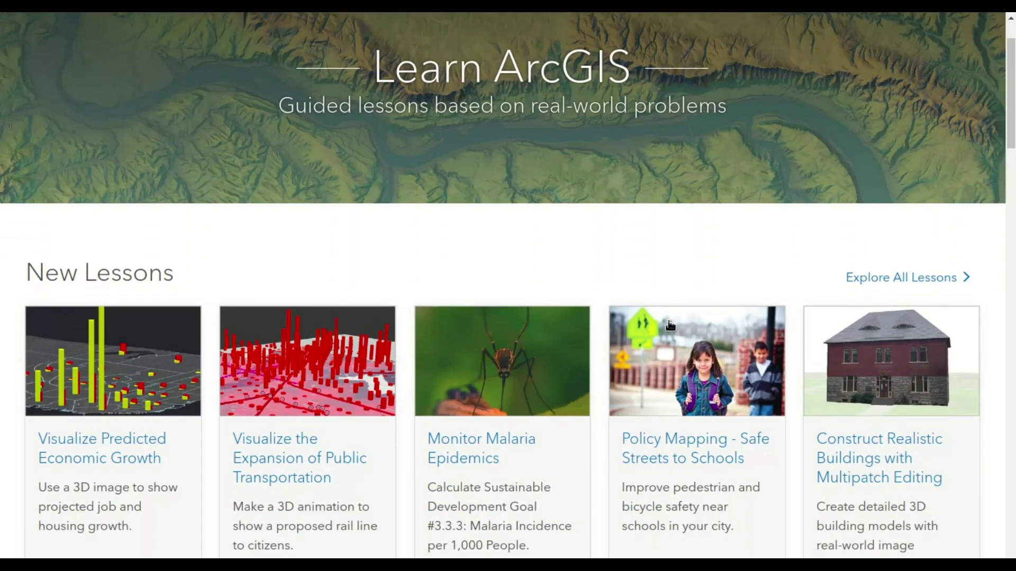
scroll(669, 324, down, 3)
scroll(668, 324, up, 1)
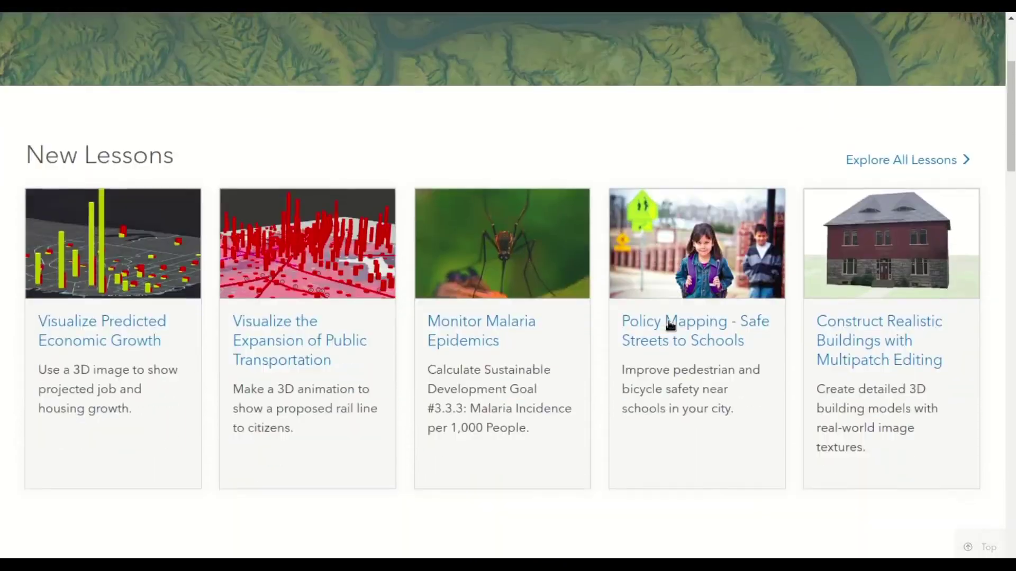
scroll(668, 325, down, 4)
scroll(668, 325, down, 15)
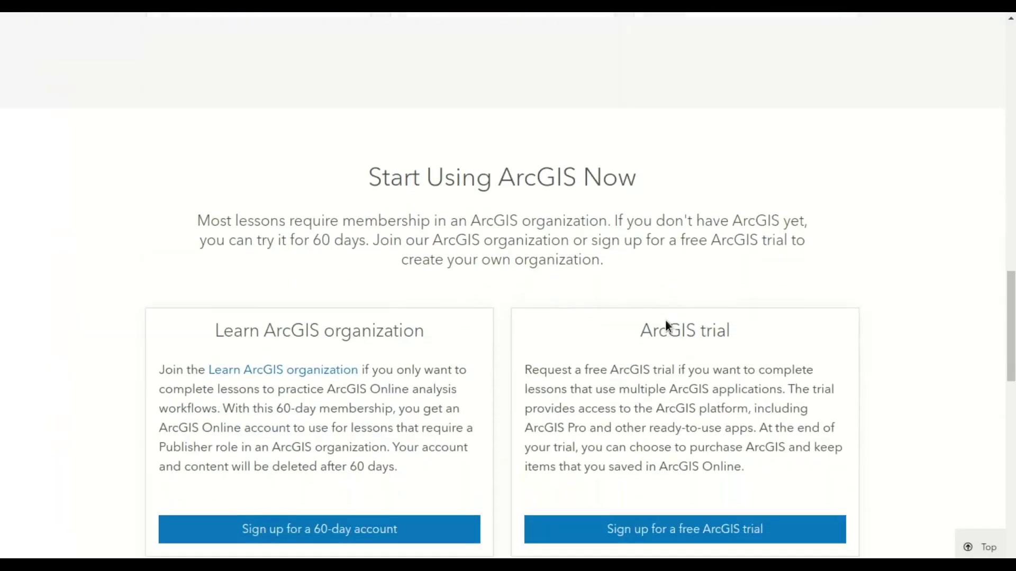
scroll(670, 325, up, 7)
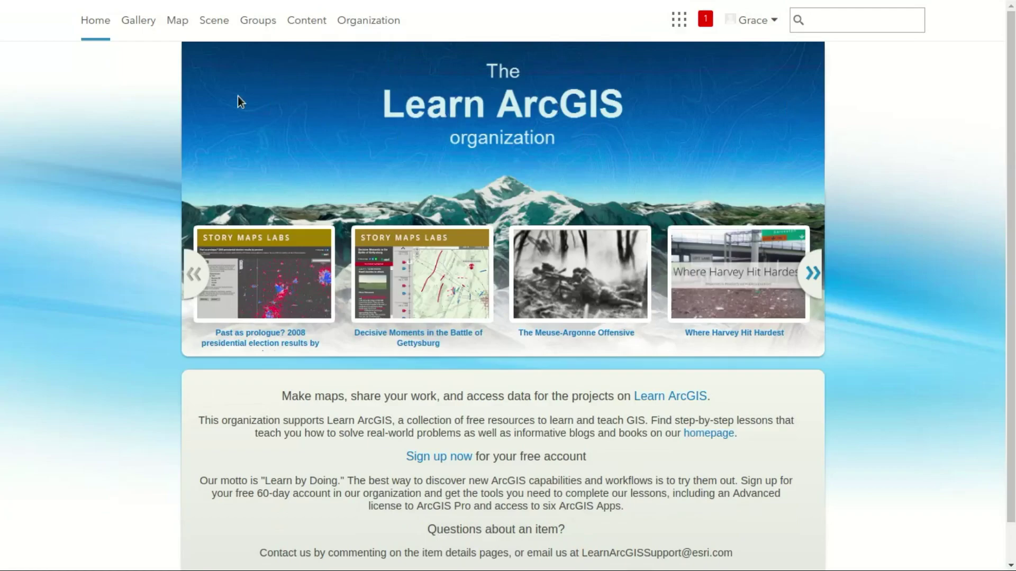
Step: Open the map viewer of the Learn ArcGIS organization
click(181, 24)
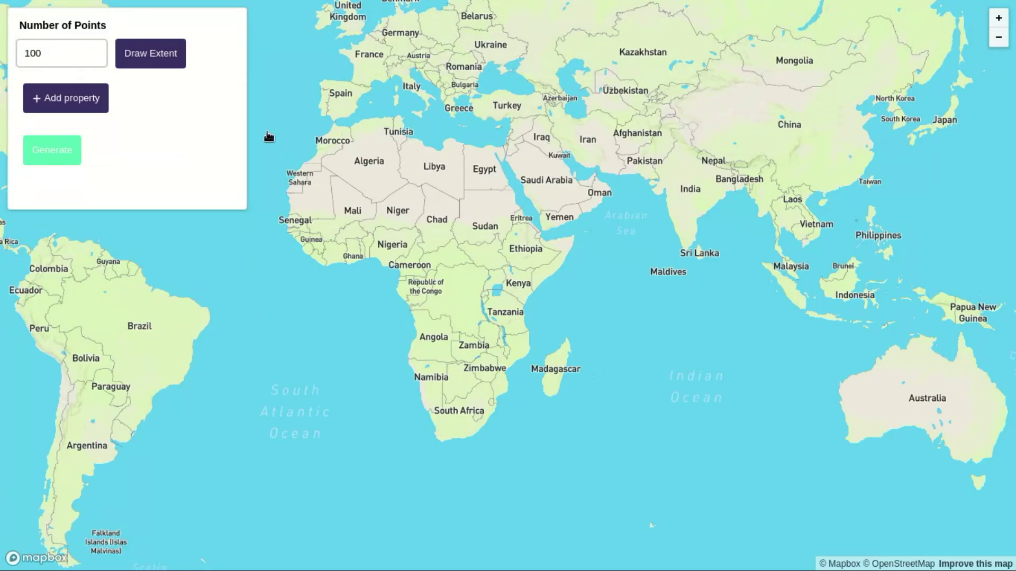
Step: Add a property titled "First Name" that generates data of category Name and type FirstName
click(78, 108)
click(106, 152)
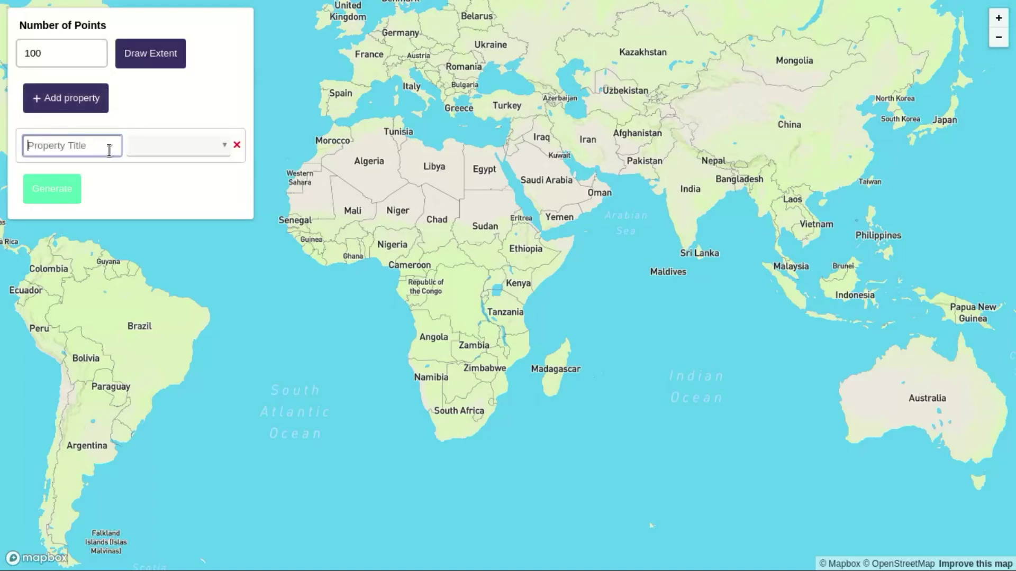
text(First Name)
click(183, 155)
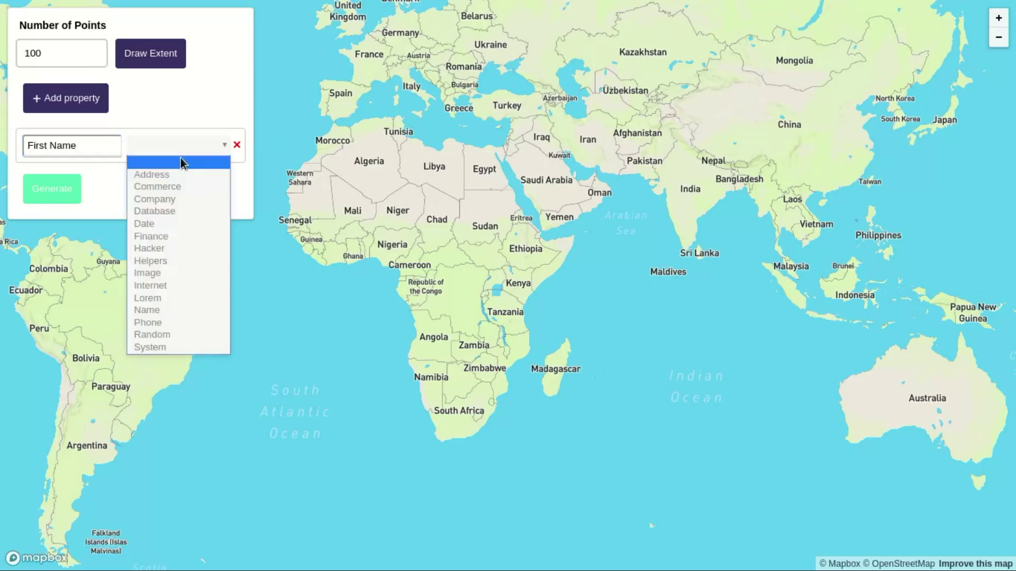
click(180, 310)
click(283, 157)
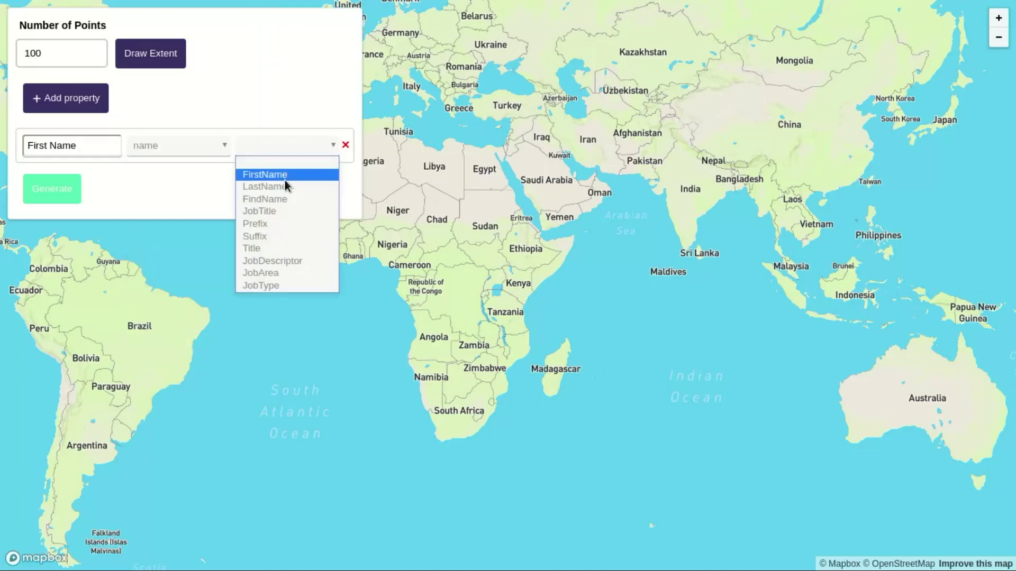
click(291, 171)
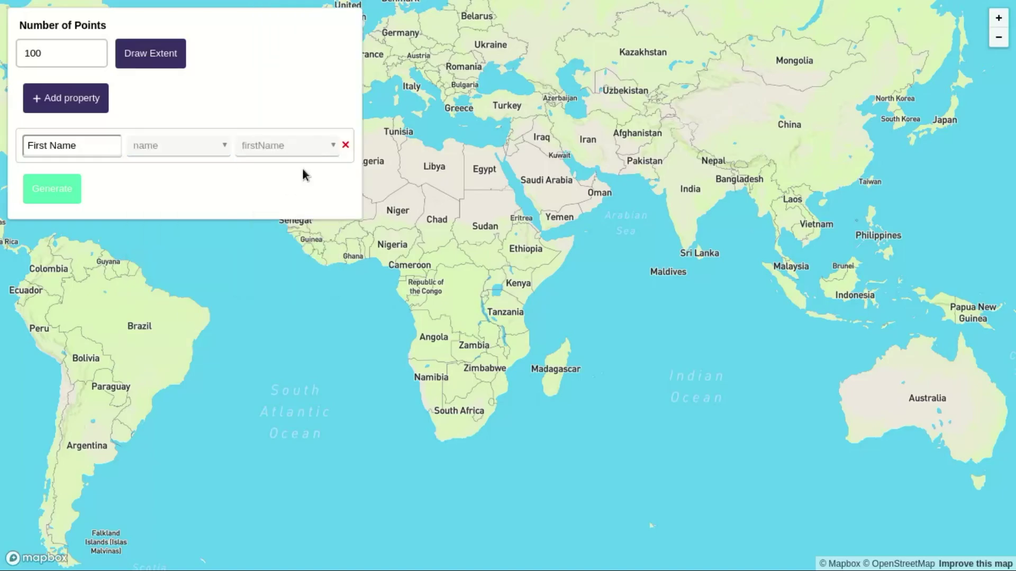
Step: Add a second property titled "Last Name" with the category Name and the type LastName
click(85, 107)
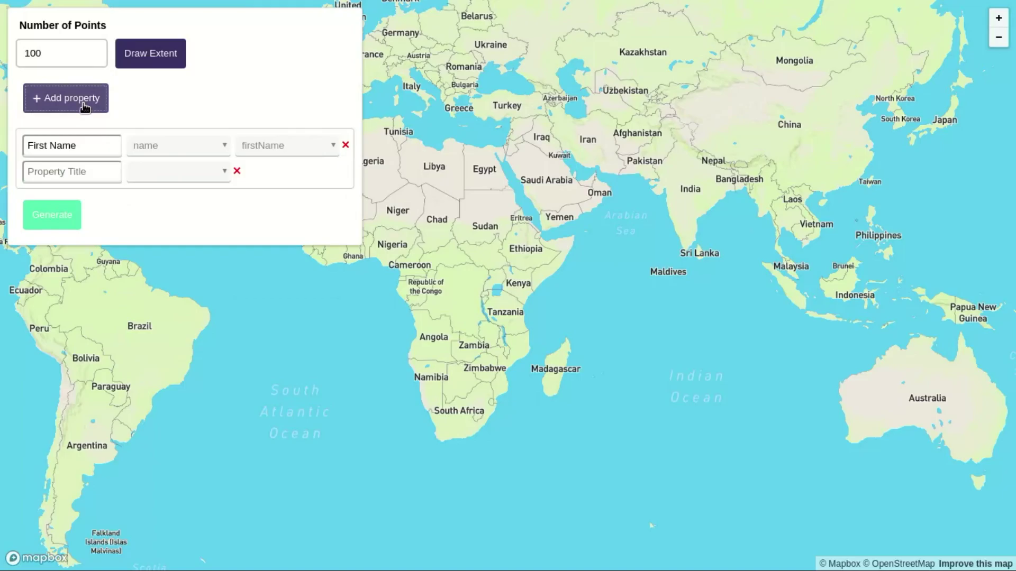
click(72, 178)
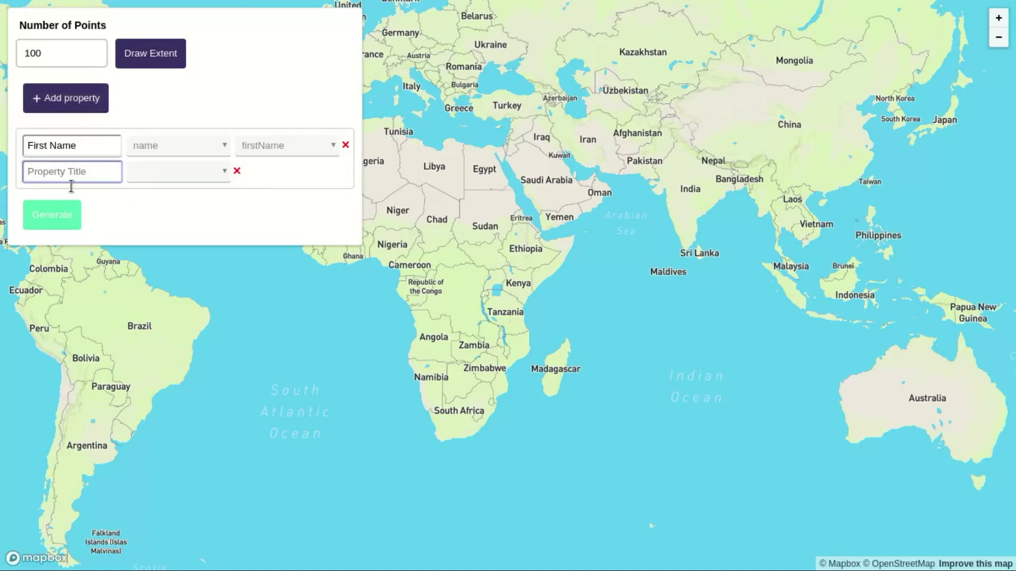
text(Last Name)
click(180, 178)
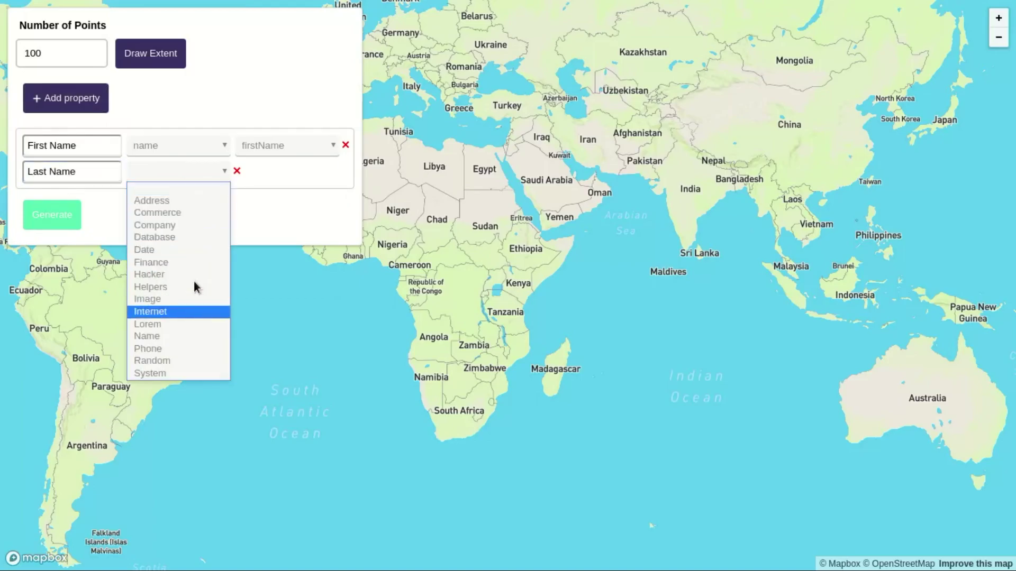
click(179, 341)
click(308, 174)
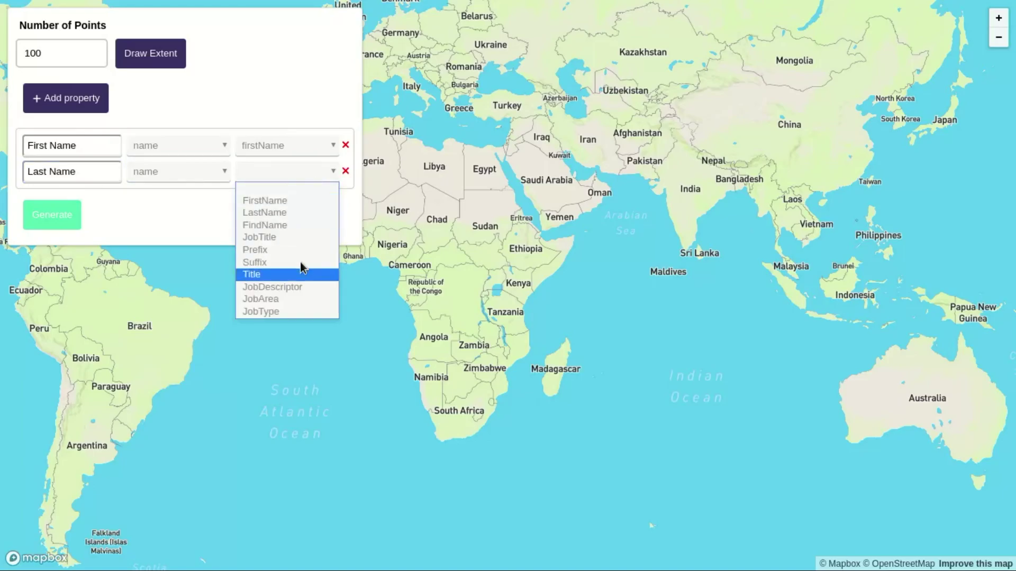
click(307, 213)
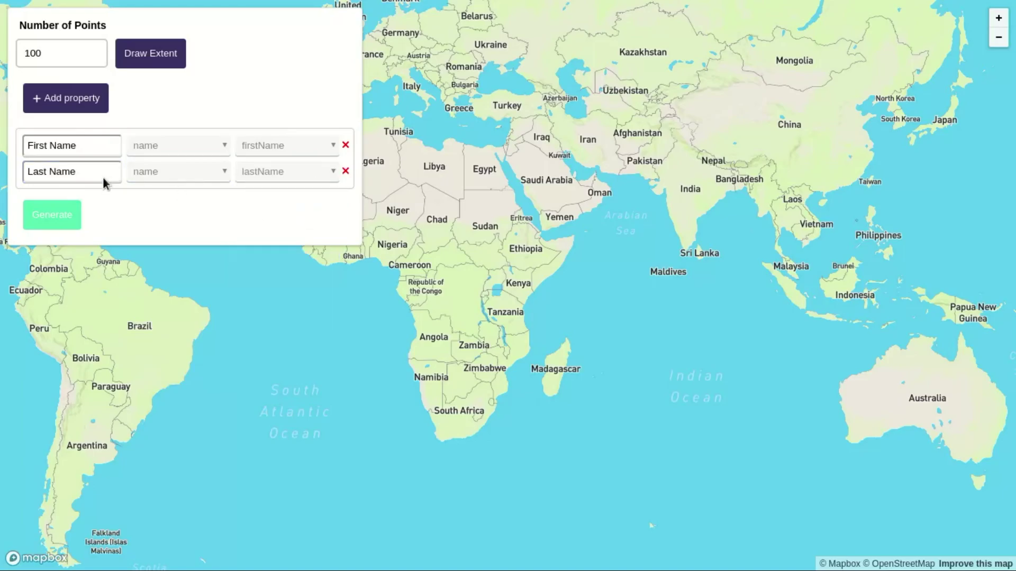
Step: Add a third property titled "Donor" that is filled with random numbers
click(81, 111)
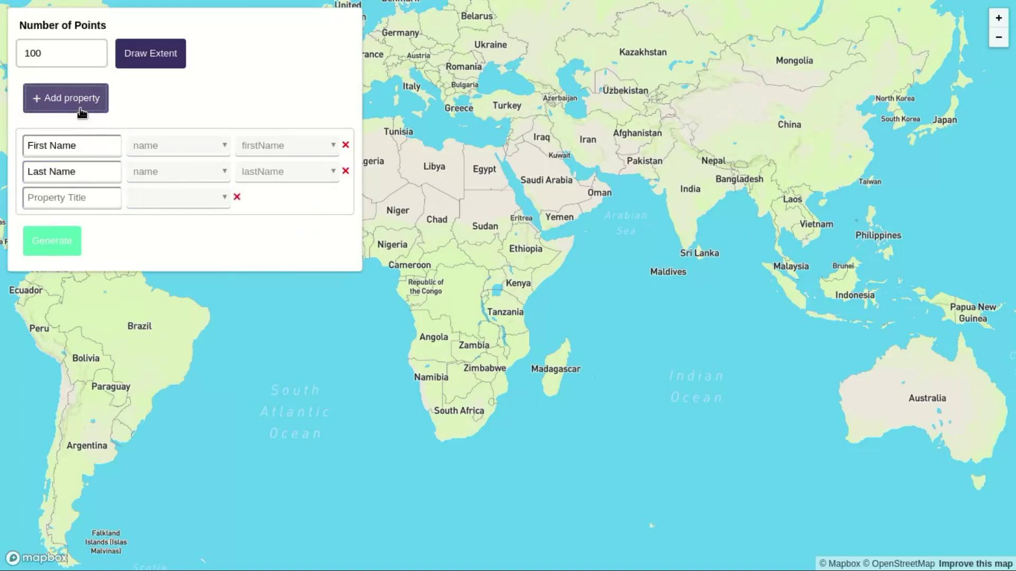
click(96, 198)
text(Donor)
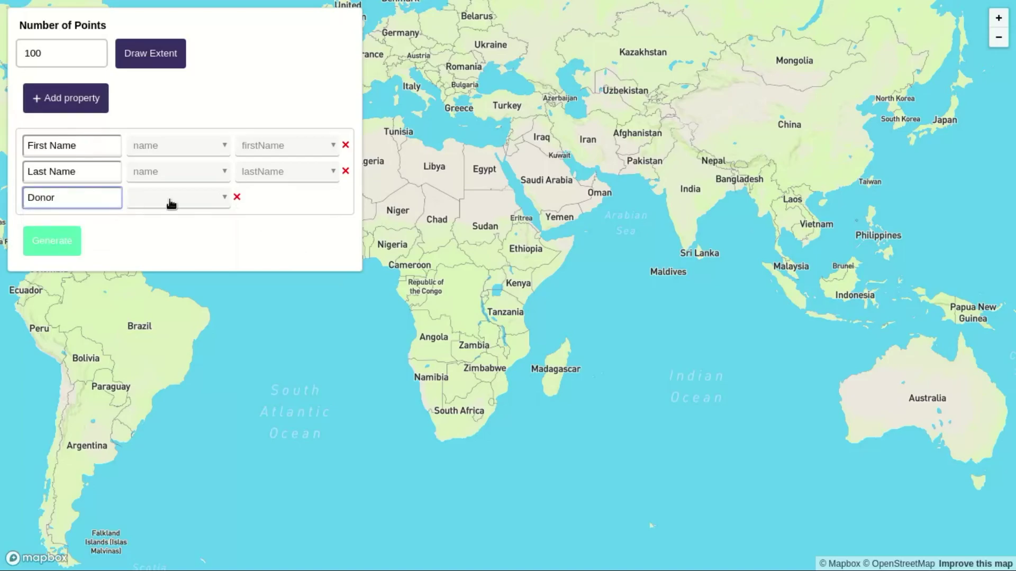
click(209, 200)
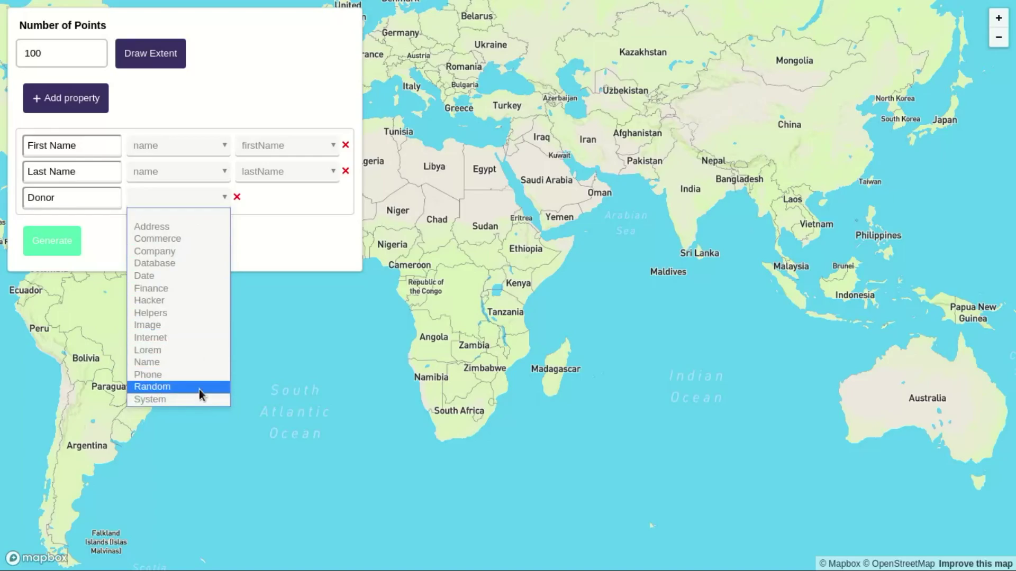
click(159, 390)
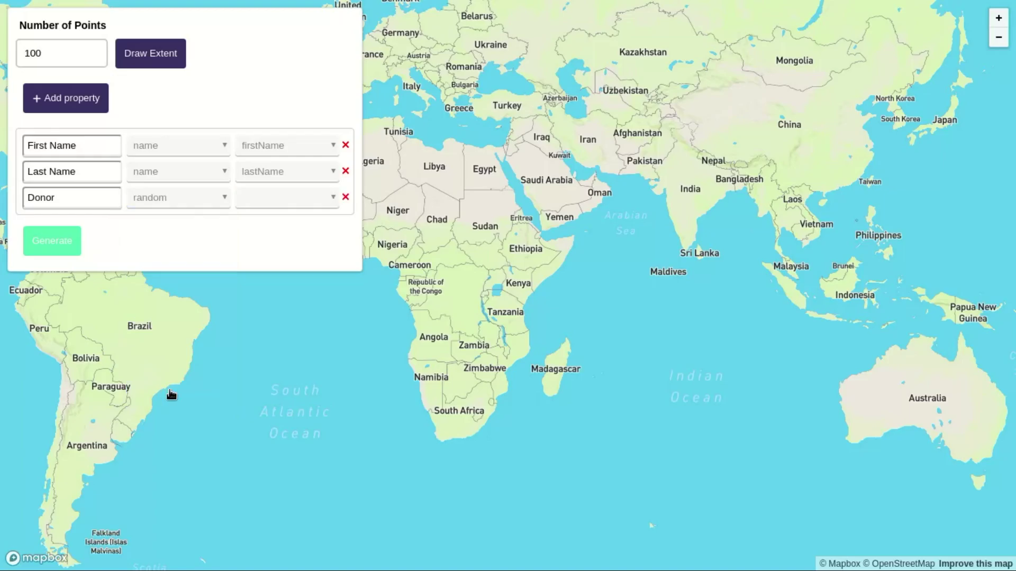
click(277, 209)
click(282, 230)
Step: Add a fourth property titled "Volunteer" with the category Random and the type Boolean
click(78, 102)
click(111, 227)
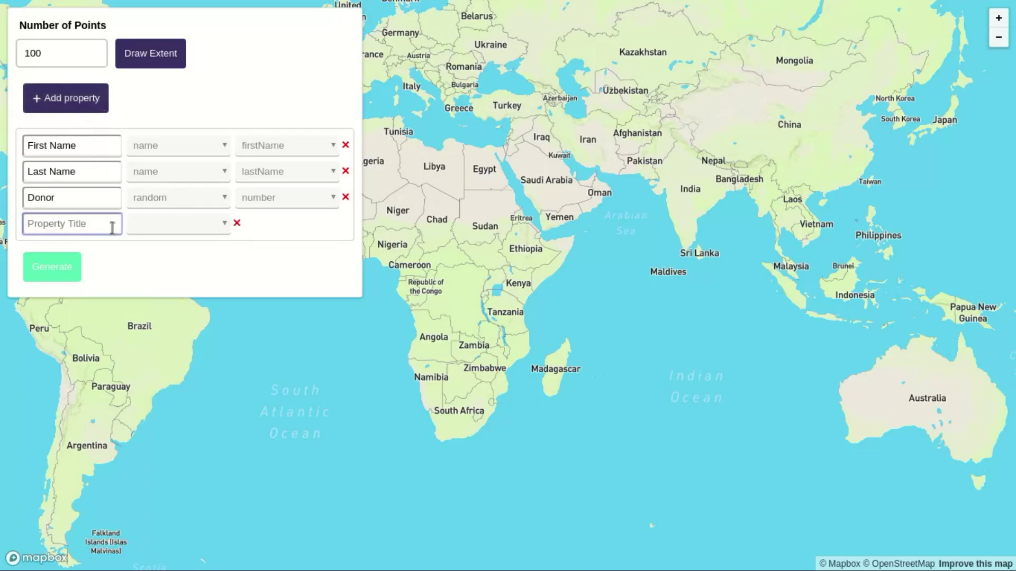
text(Volunteer)
click(172, 230)
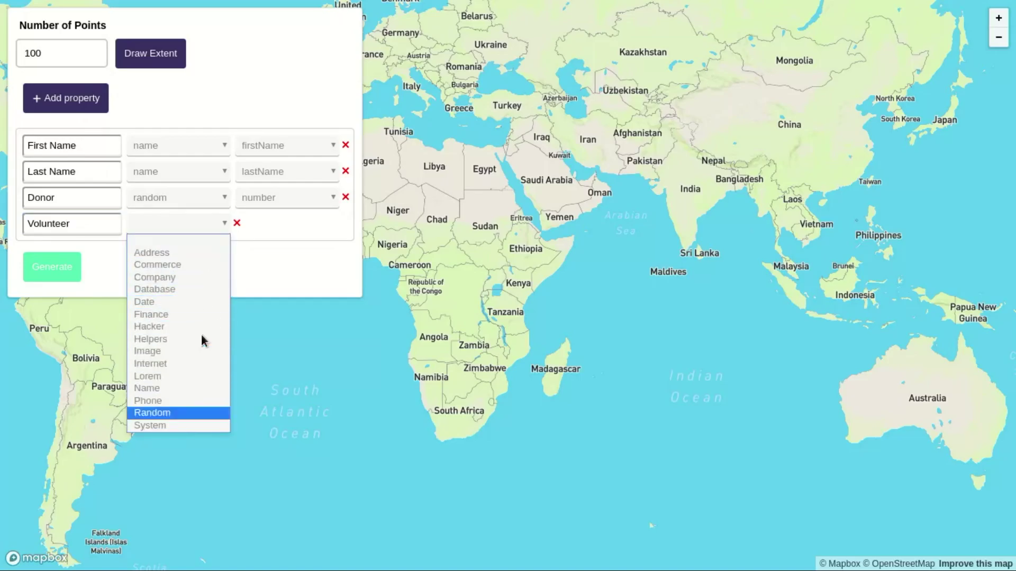
click(197, 428)
click(288, 230)
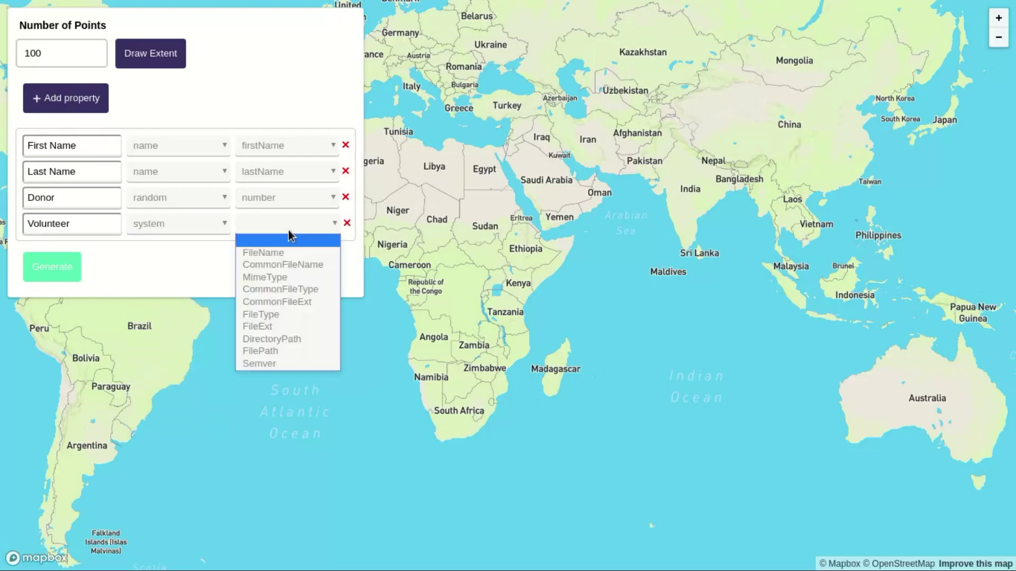
click(206, 231)
click(206, 230)
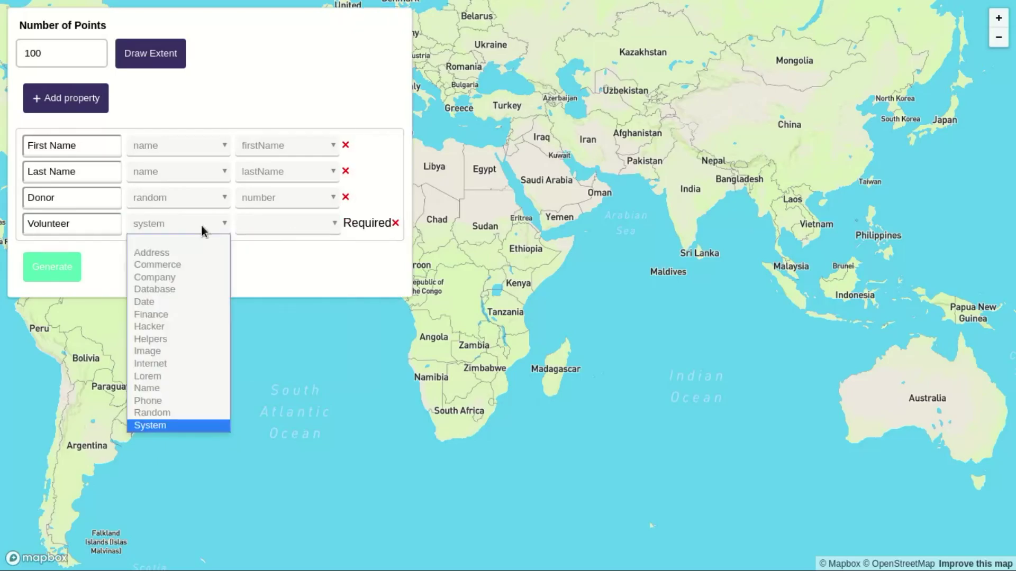
click(199, 415)
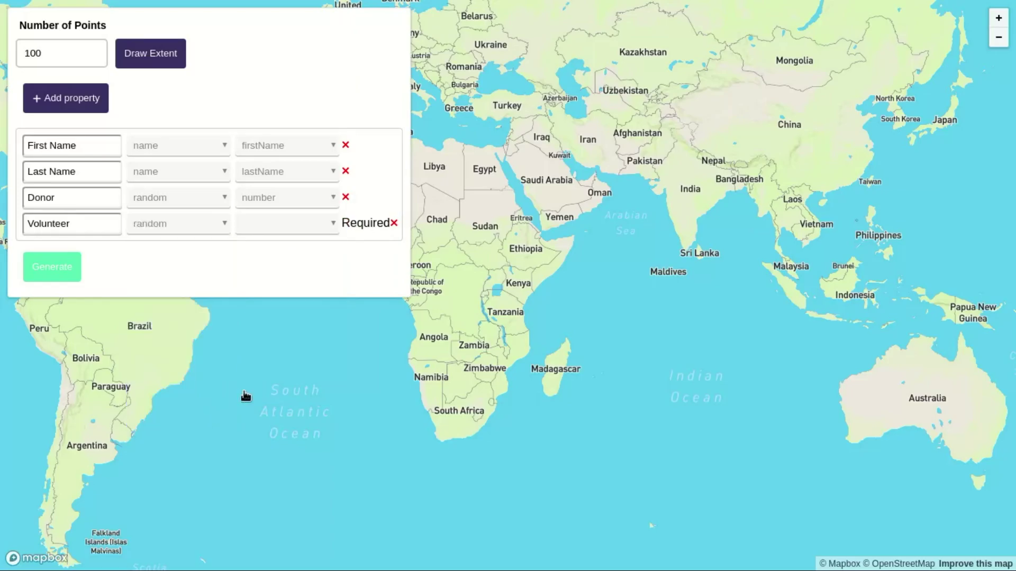
click(316, 229)
click(296, 304)
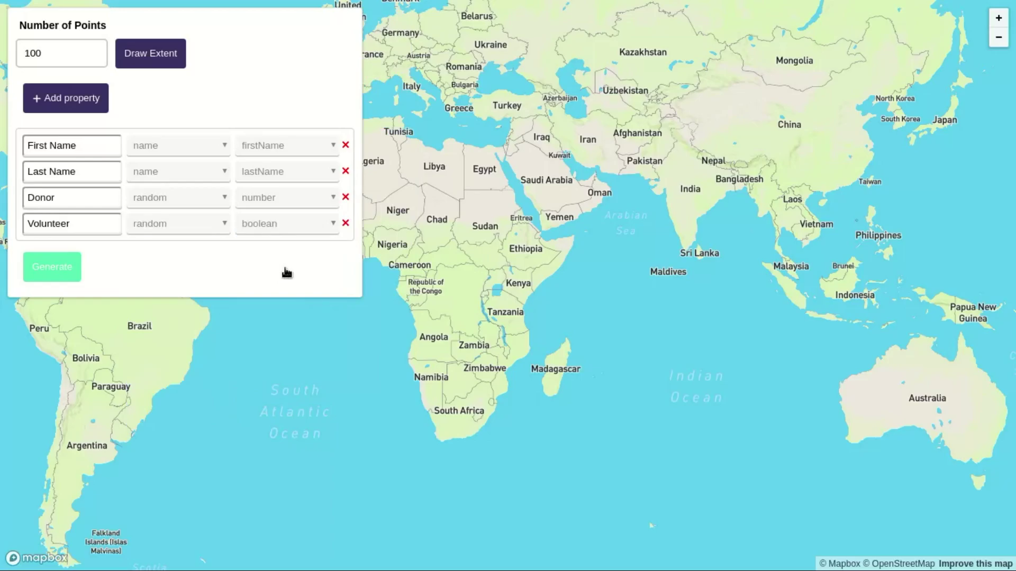
Step: Add a fifth property titled "Address" with the category Address and the type City
click(81, 107)
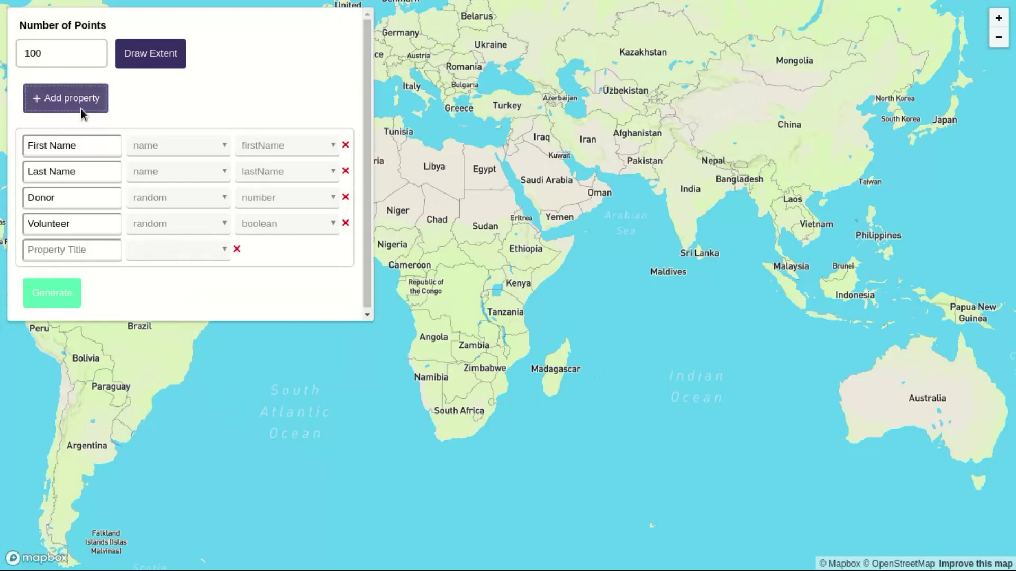
click(92, 257)
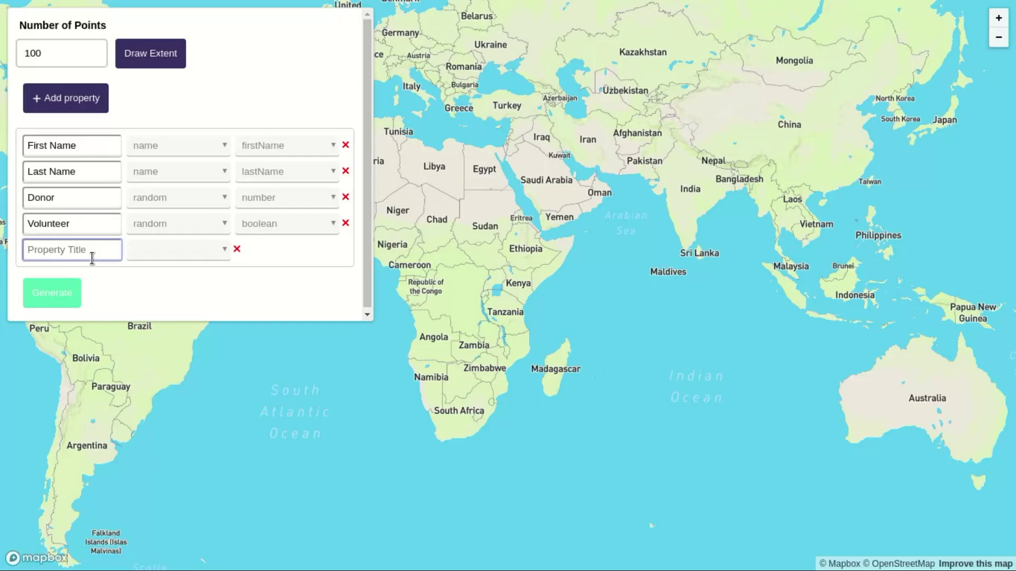
text(Address)
click(165, 254)
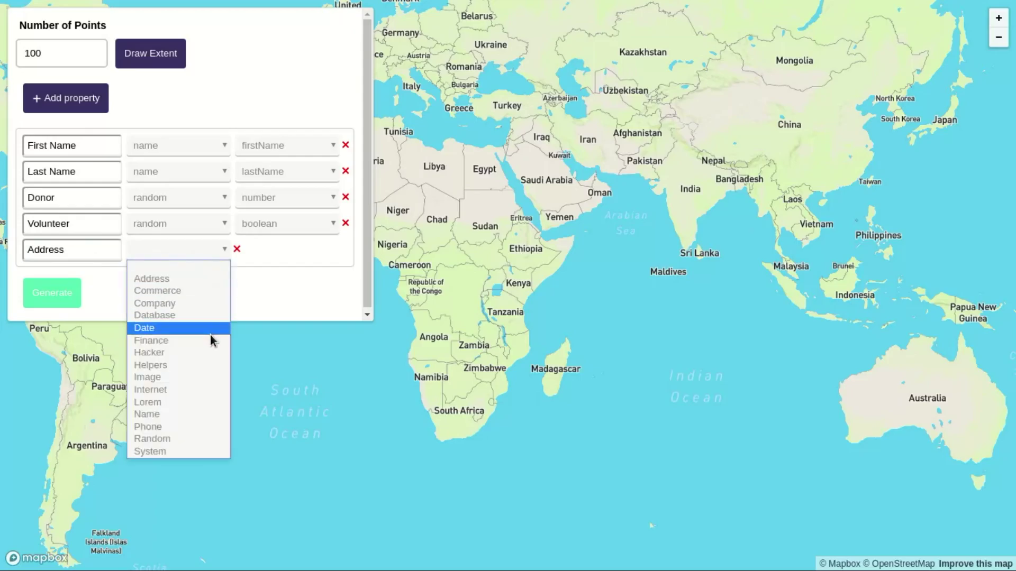
click(196, 278)
click(288, 255)
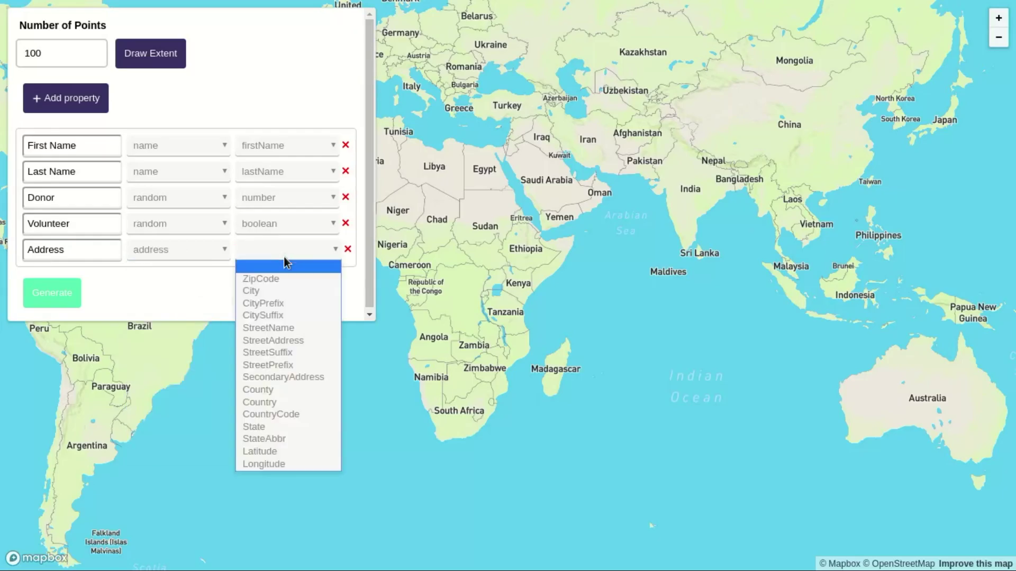
click(294, 292)
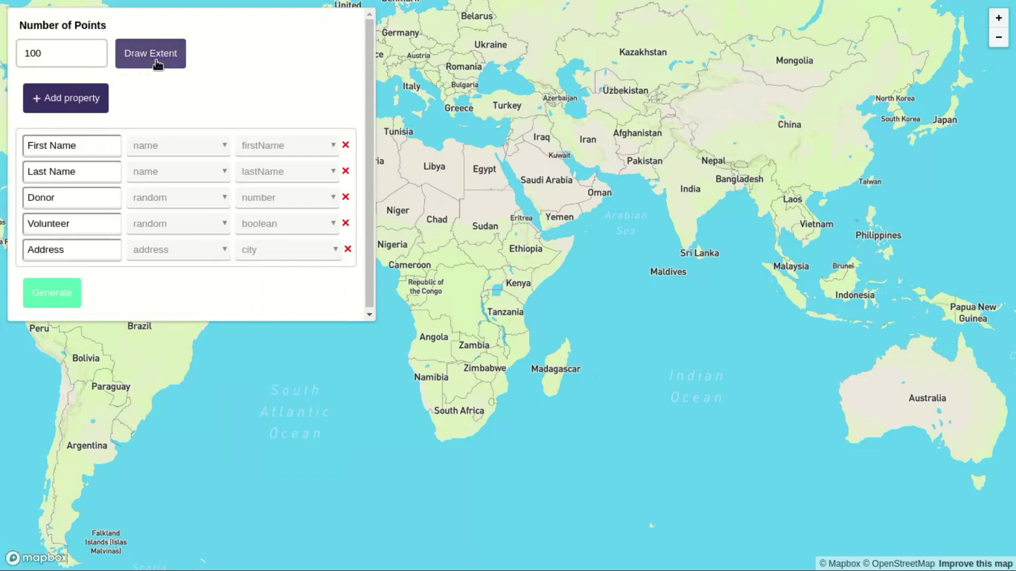
Step: Set the number of points to 200 and draw their extent as a rectangle over Kenya
scroll(511, 285, up, 1)
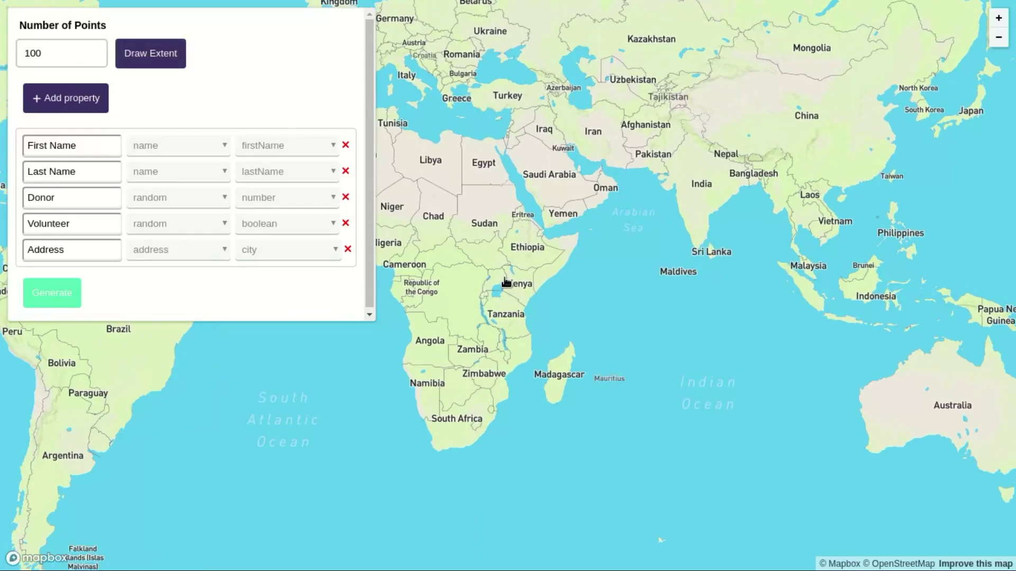
scroll(505, 283, up, 5)
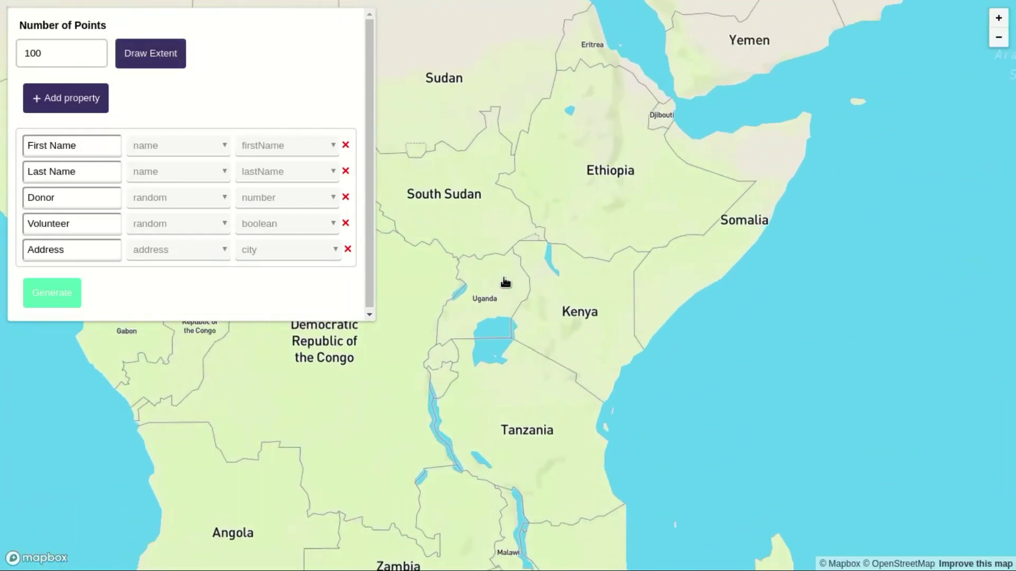
scroll(505, 283, up, 2)
scroll(664, 378, up, 2)
scroll(563, 435, up, 2)
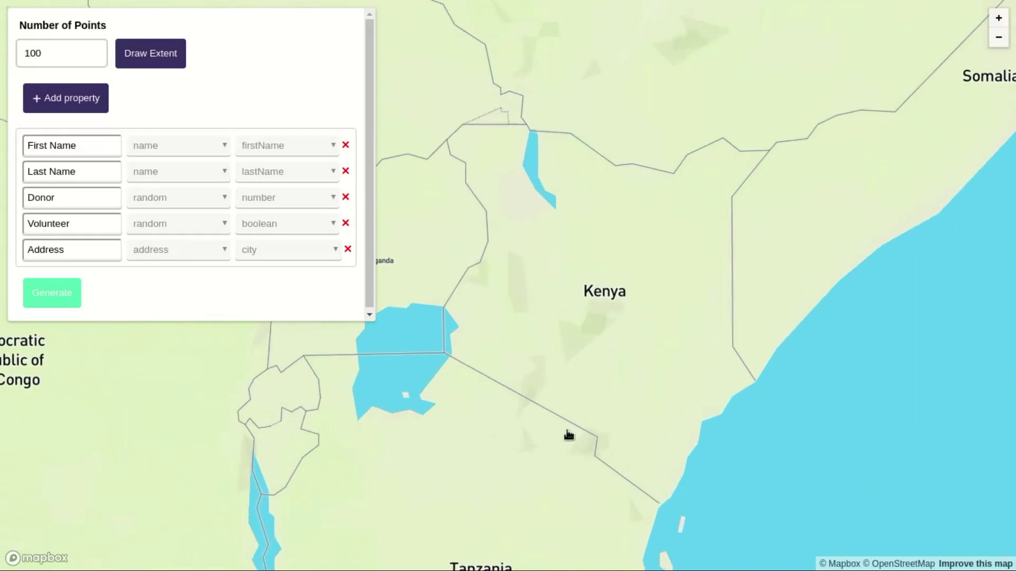
scroll(483, 413, up, 1)
click(55, 64)
double_click(55, 64)
text(2)
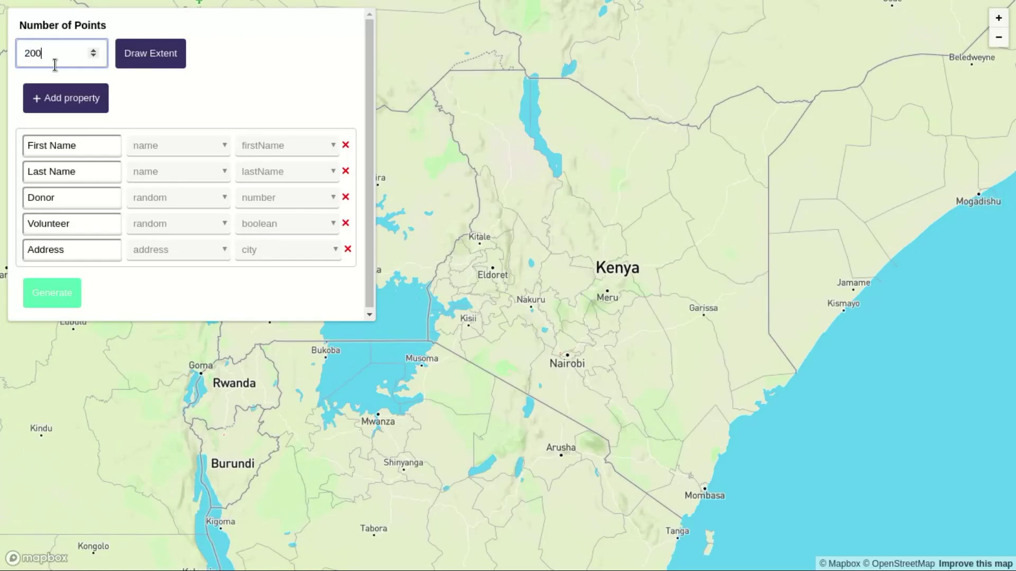
click(151, 55)
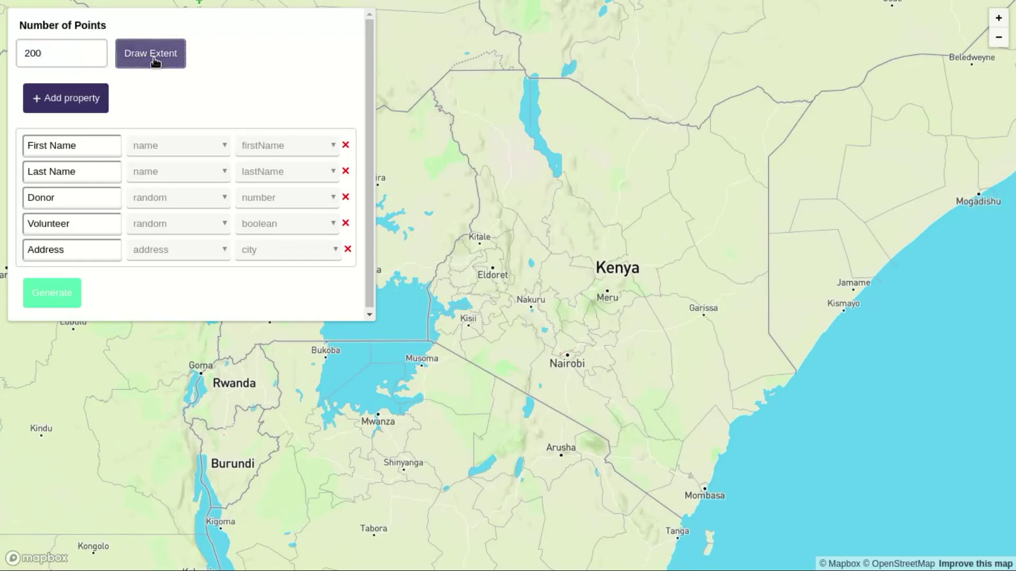
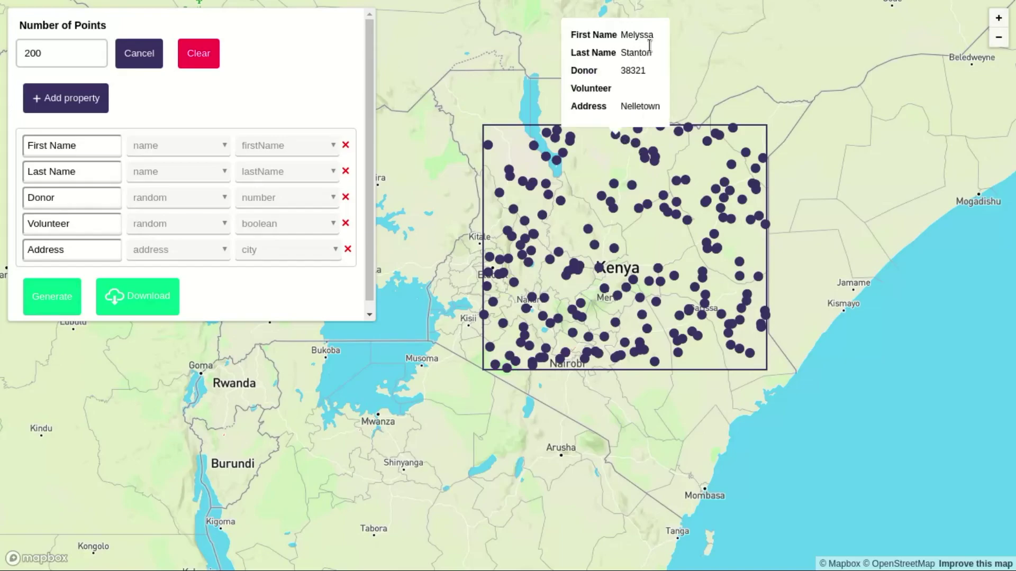
Step: Inspect the generated property values of several individual points across the Kenya rectangle
drag(626, 73, 662, 109)
click(668, 128)
click(694, 226)
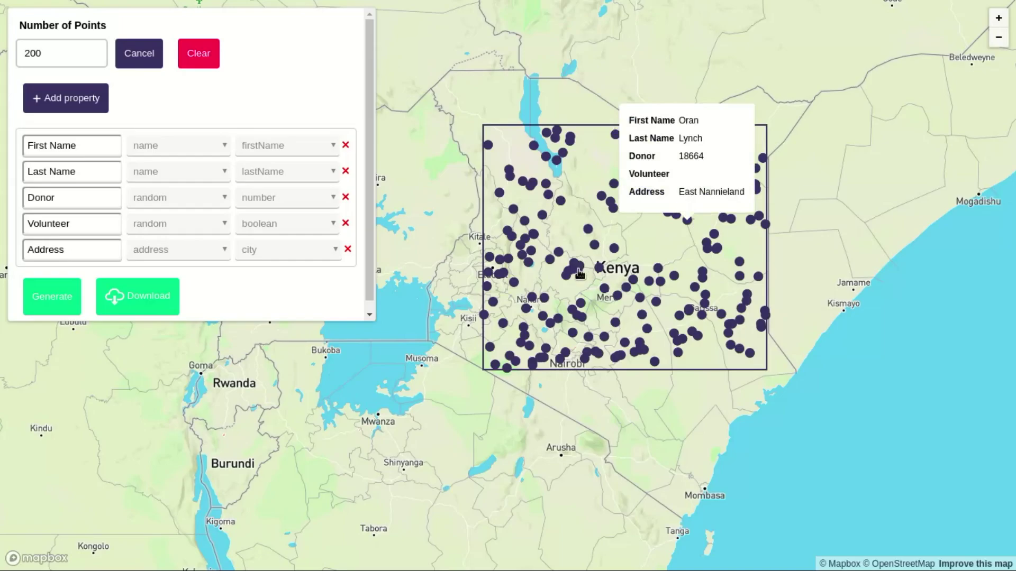
click(577, 267)
click(515, 282)
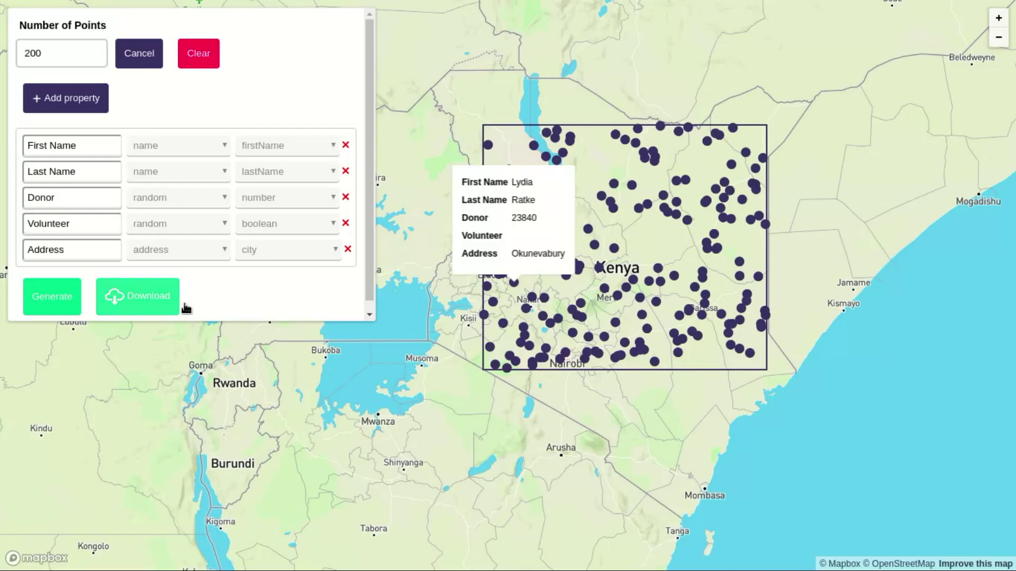
Step: Regenerate the random points inside the Kenya rectangle and download the resulting dataset
scroll(281, 300, down, 1)
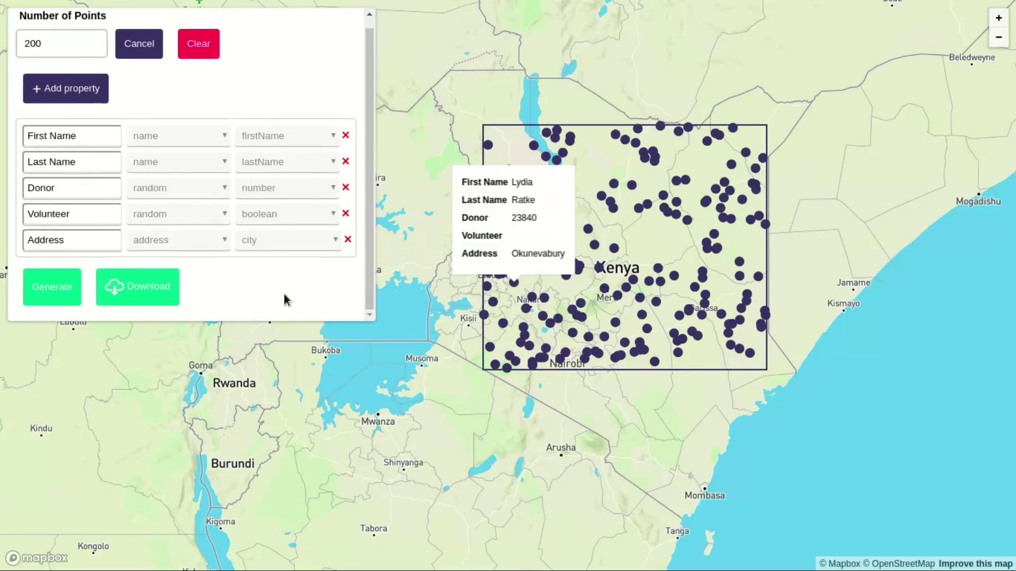
click(52, 292)
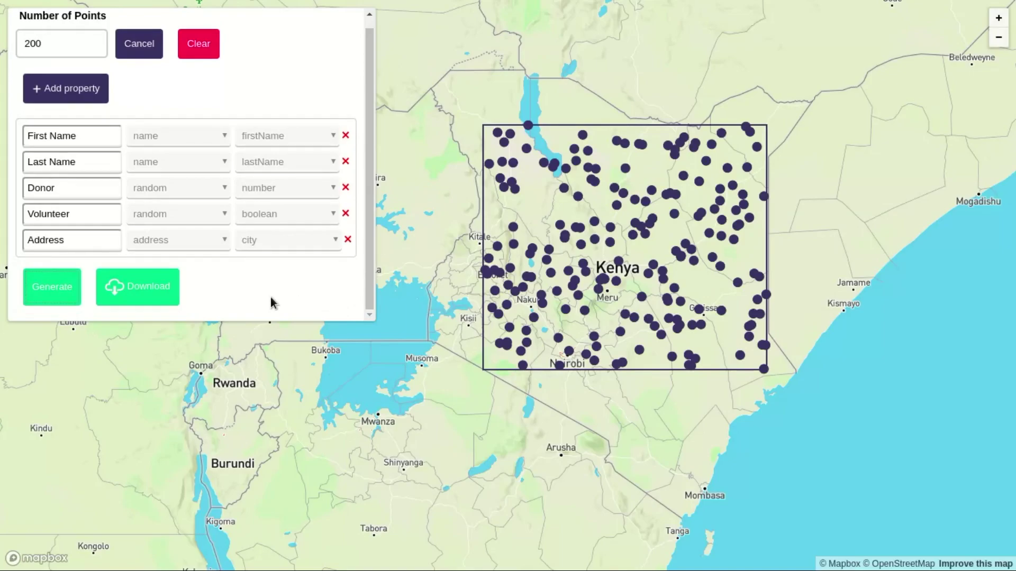
click(56, 297)
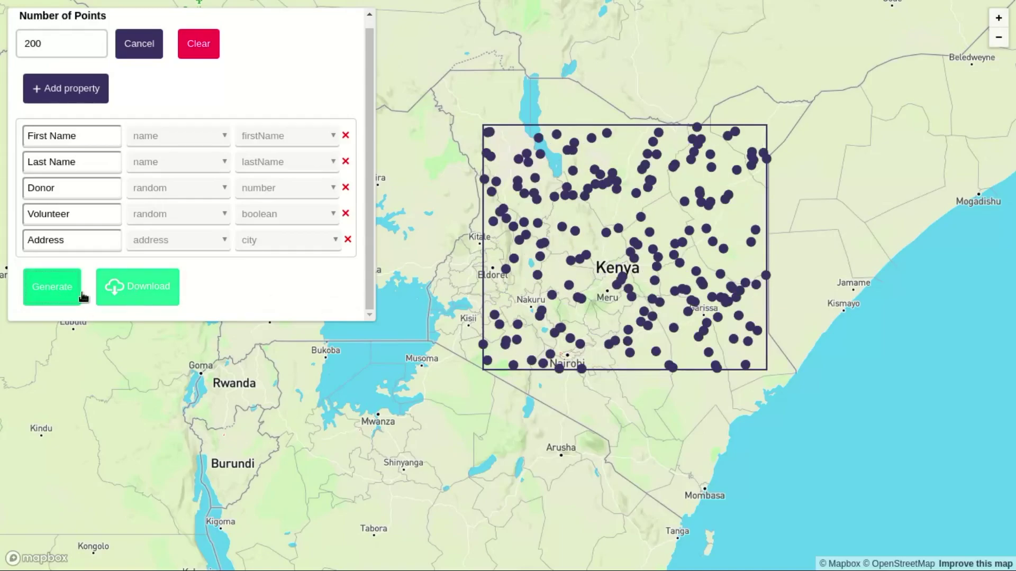
click(42, 301)
click(133, 298)
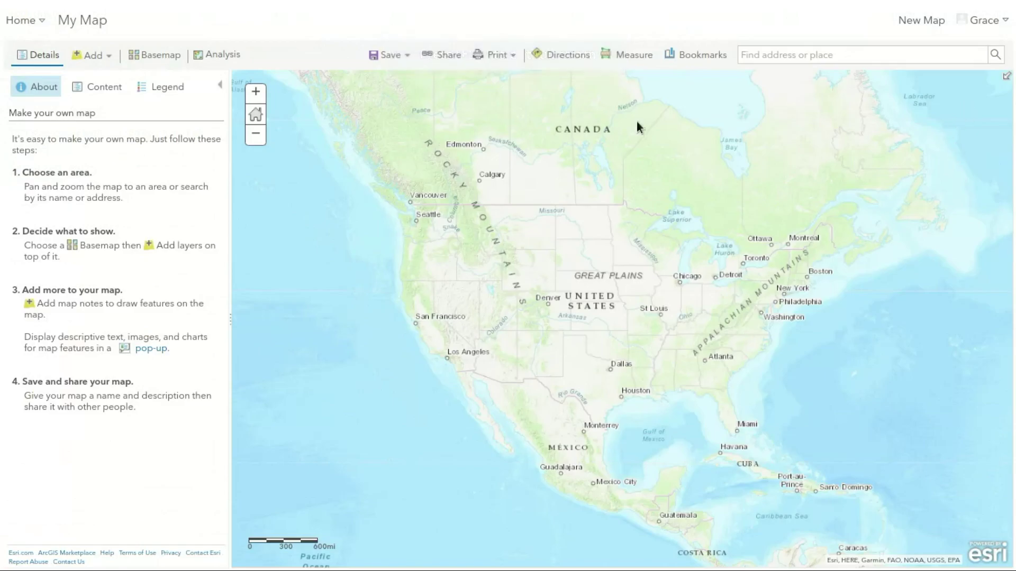
Step: Switch to the ArcGIS Online map and import data (8).geojson as a layer from file
click(111, 61)
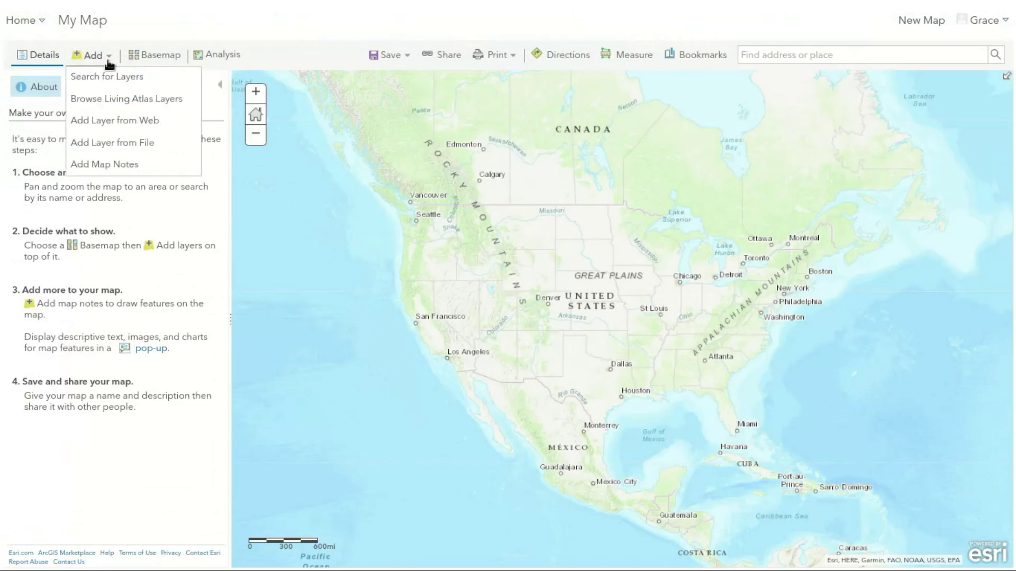
click(152, 143)
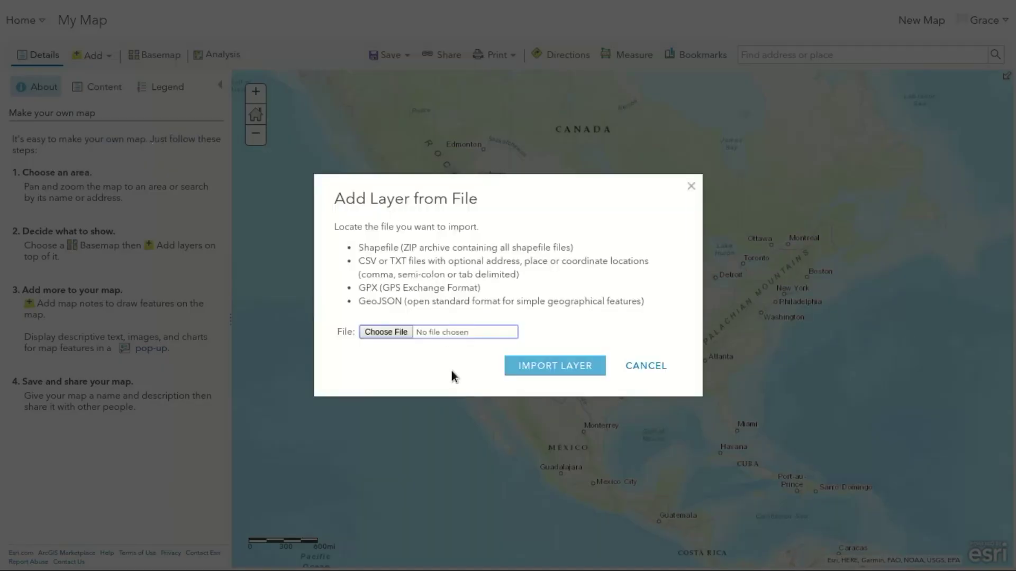
click(394, 334)
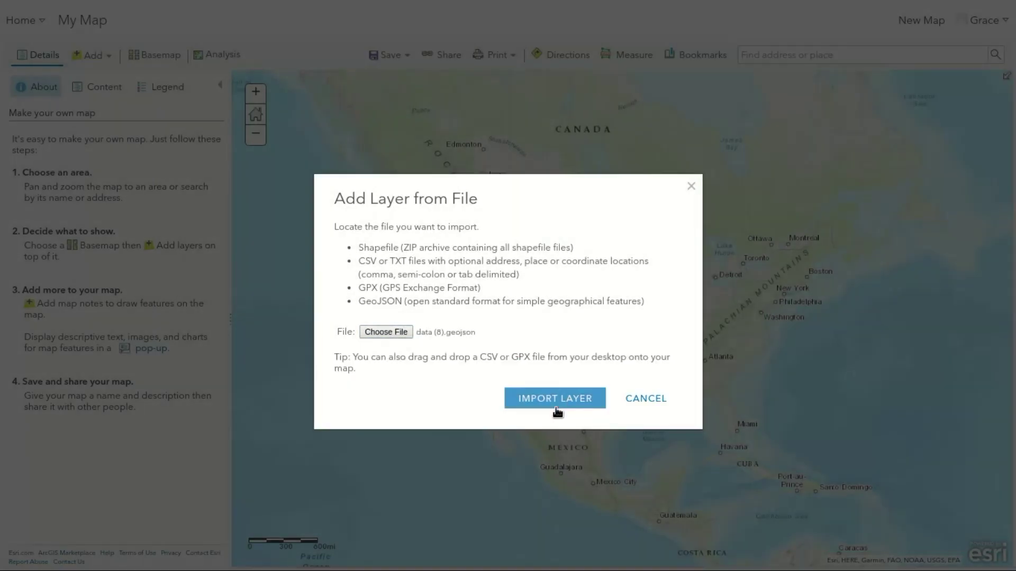
click(556, 406)
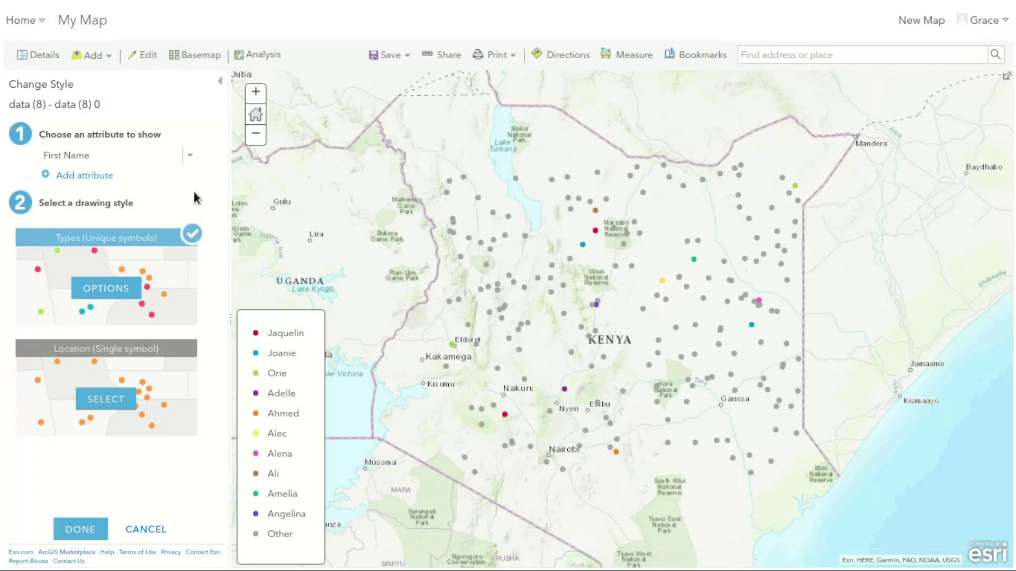
Step: Set the imported point layer's displayed attribute to Show location only
click(190, 155)
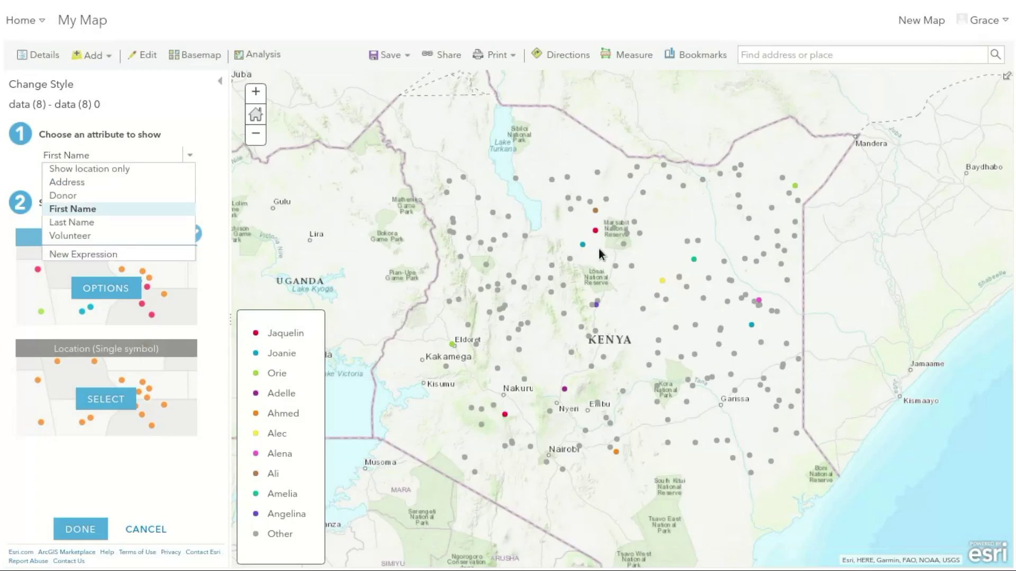
click(144, 169)
click(187, 162)
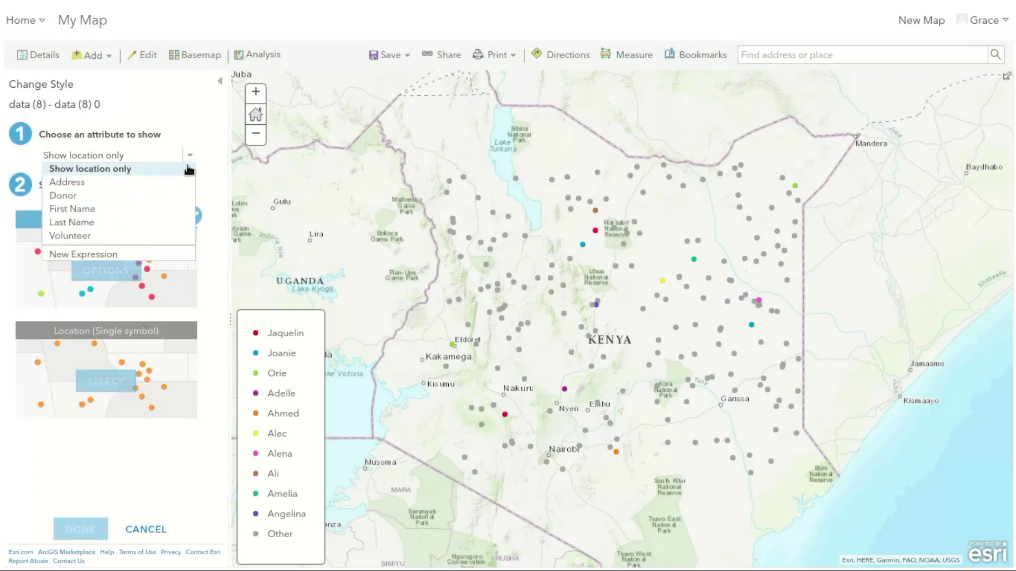
click(188, 169)
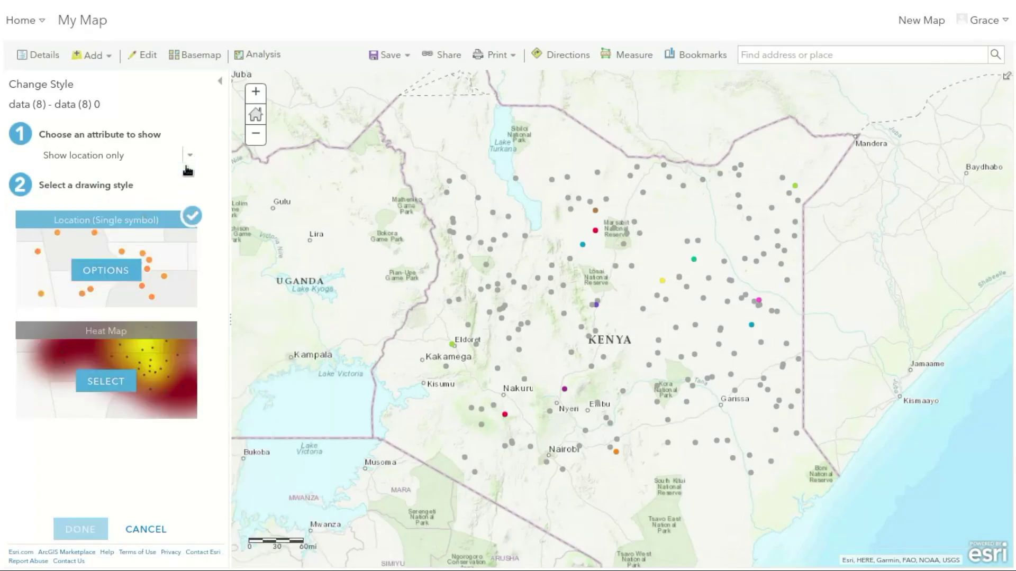
Step: Set the point symbols' fill to #FFAA00, choose a dark orange outline, and apply the single-symbol style to the layer
click(136, 272)
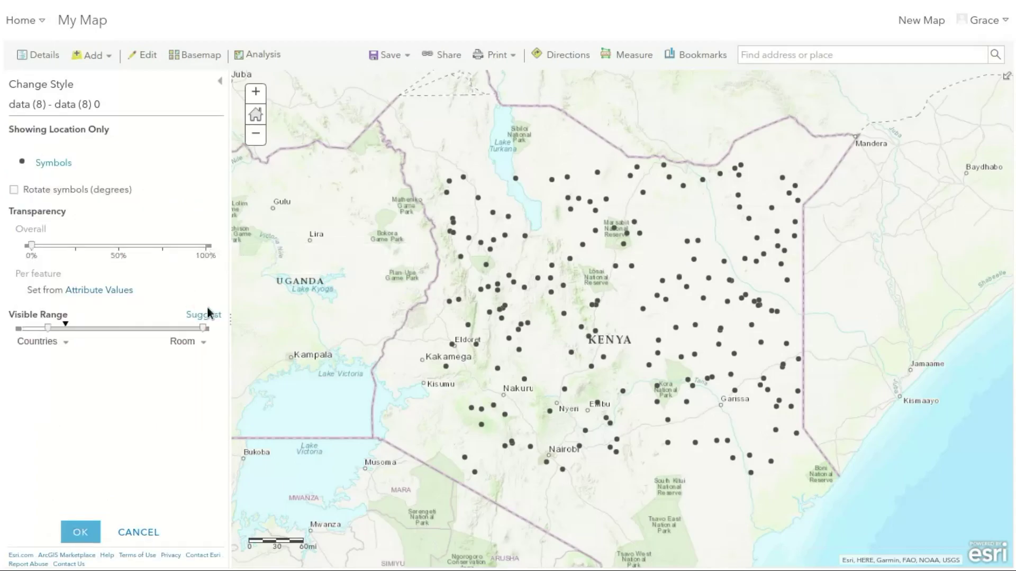
click(57, 164)
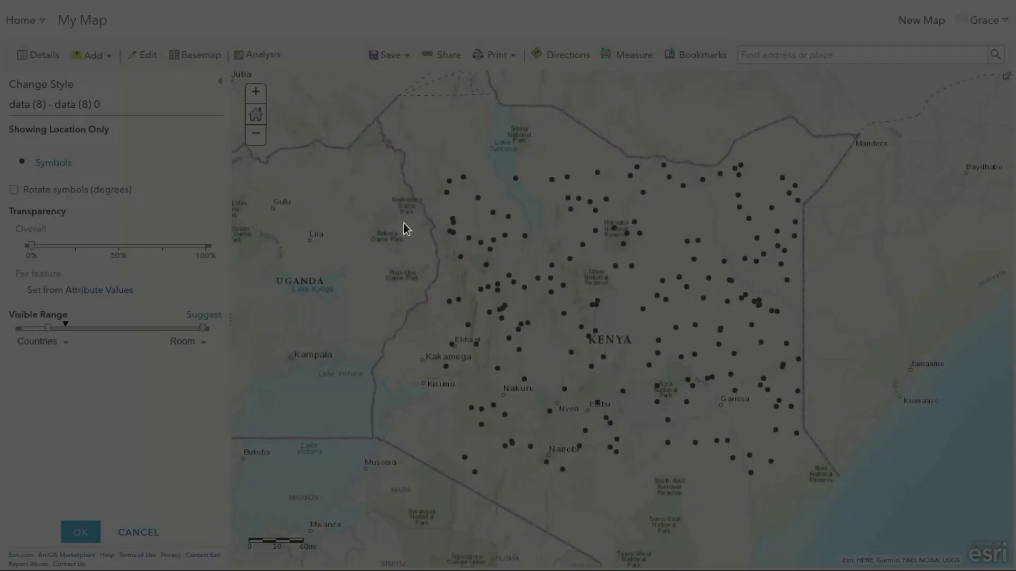
click(335, 133)
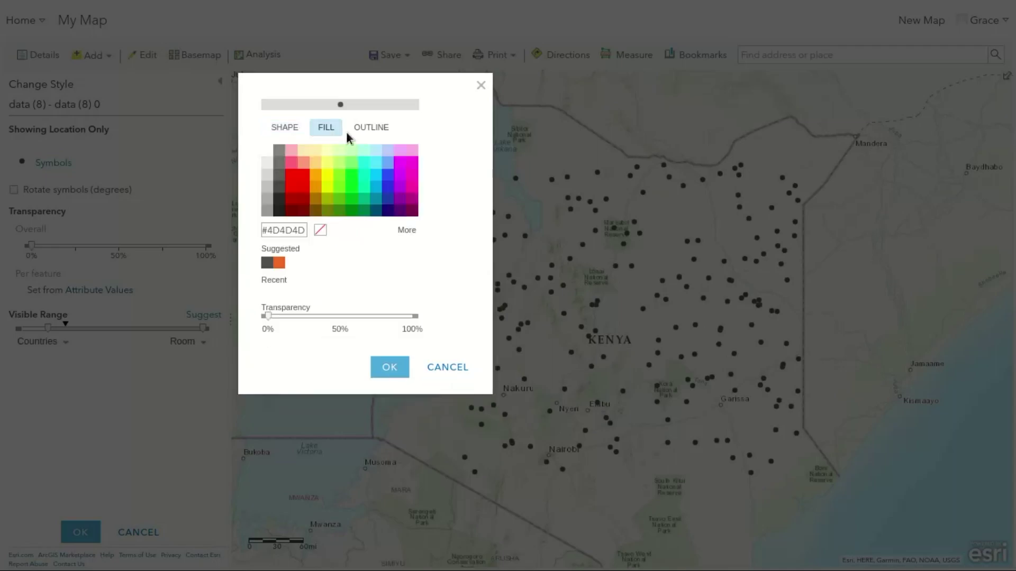
click(322, 190)
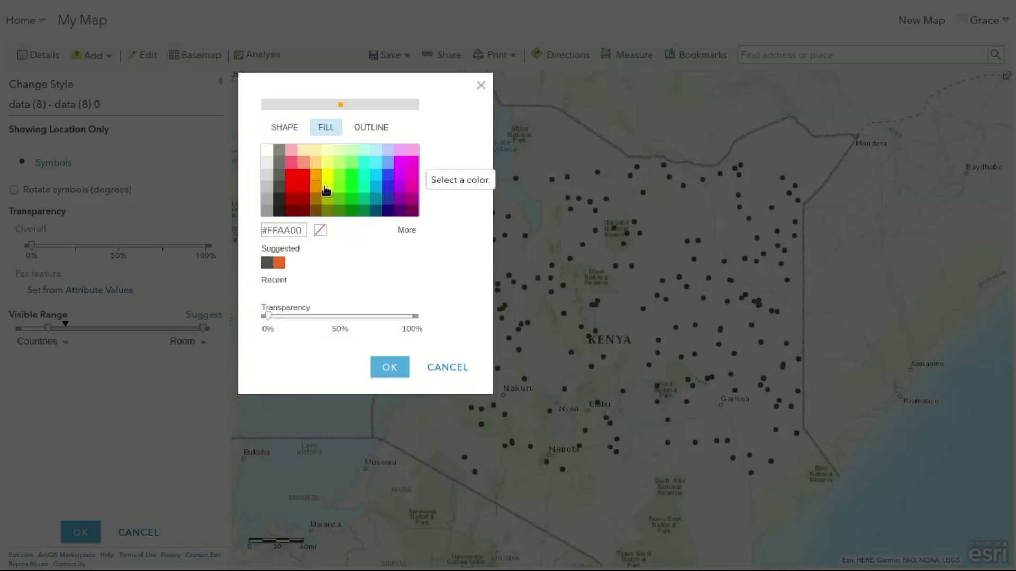
click(380, 132)
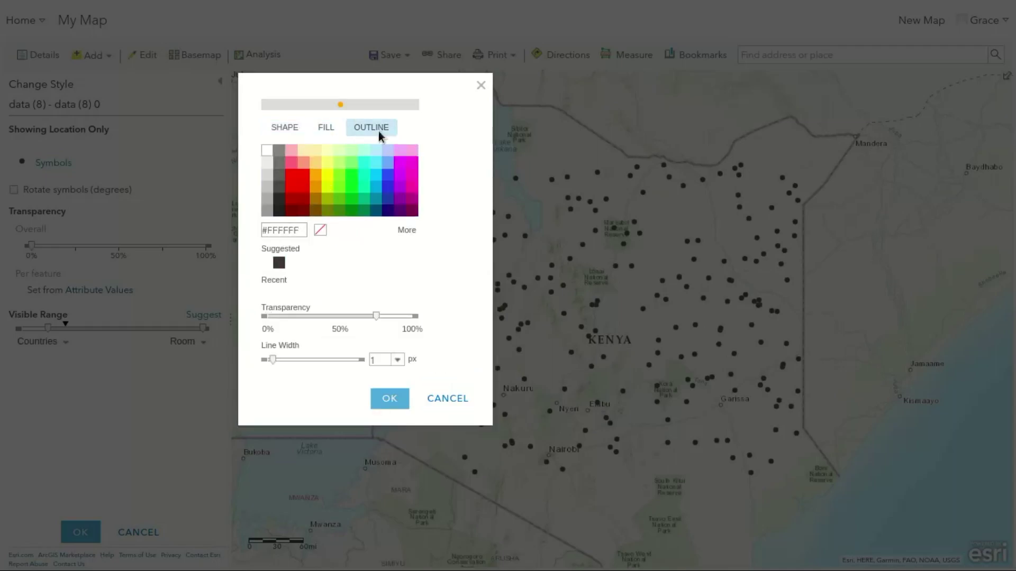
click(320, 213)
click(396, 398)
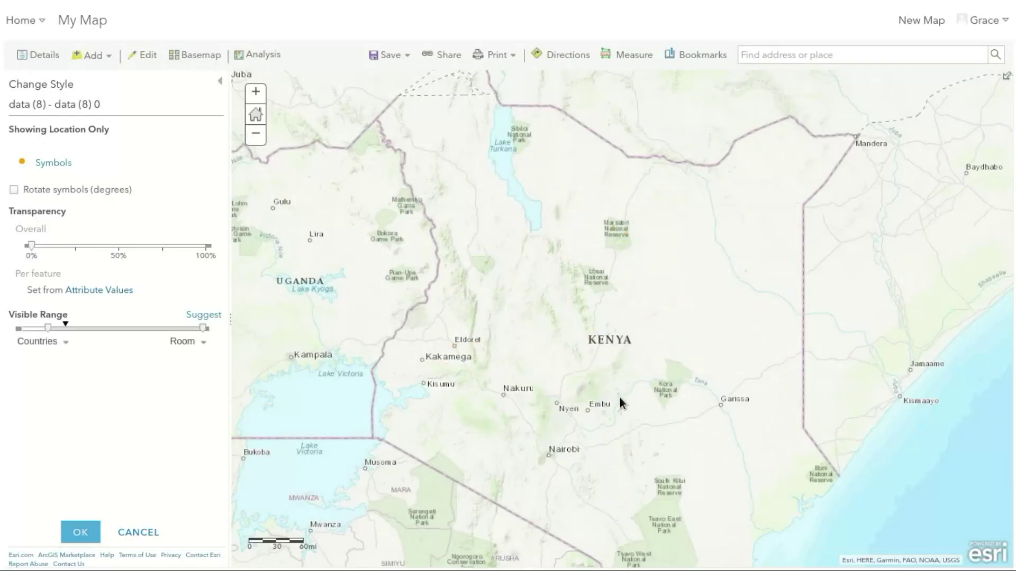
scroll(620, 398, down, 1)
drag(643, 420, 601, 360)
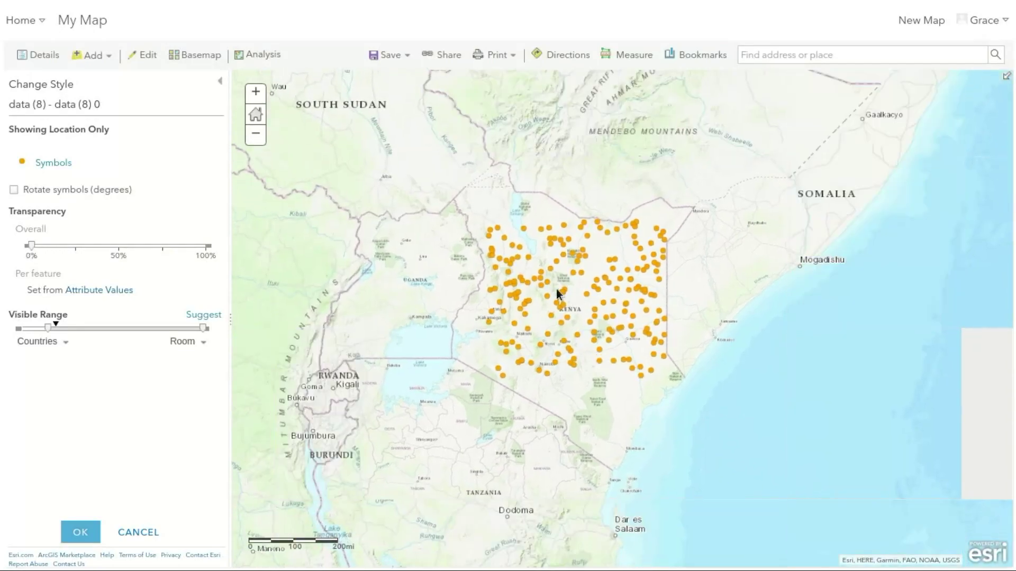
scroll(556, 293, up, 1)
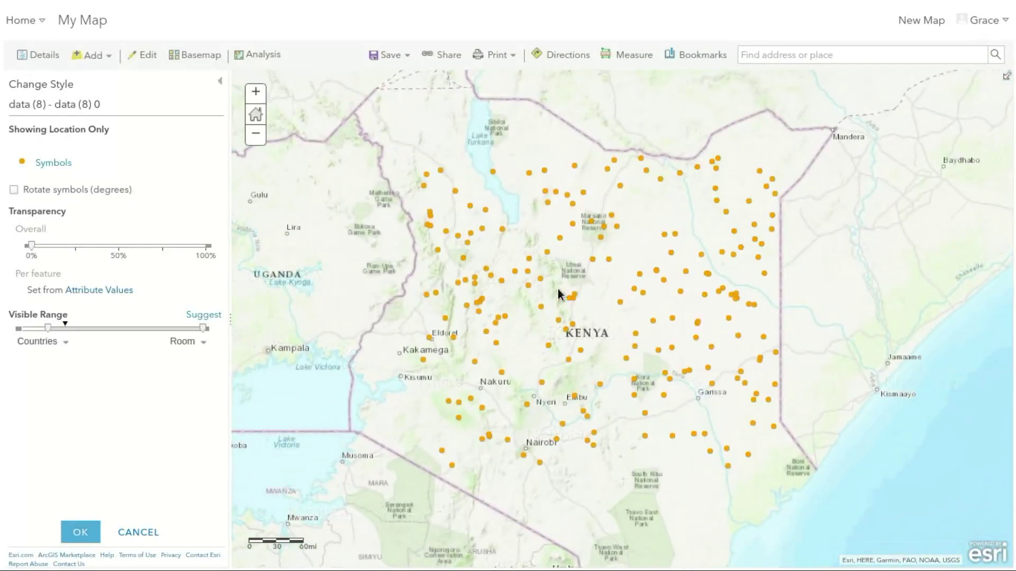
click(80, 532)
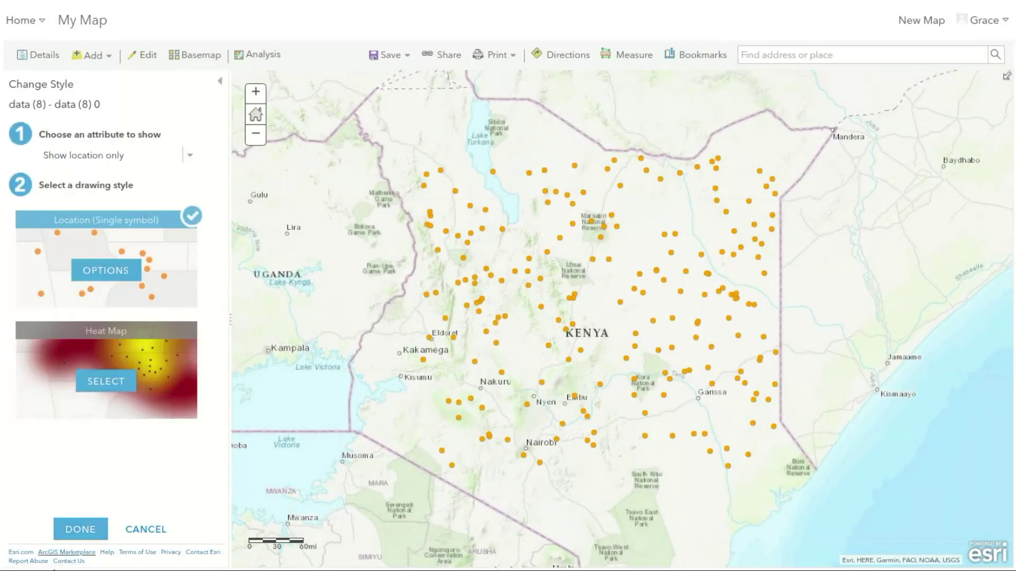
click(80, 531)
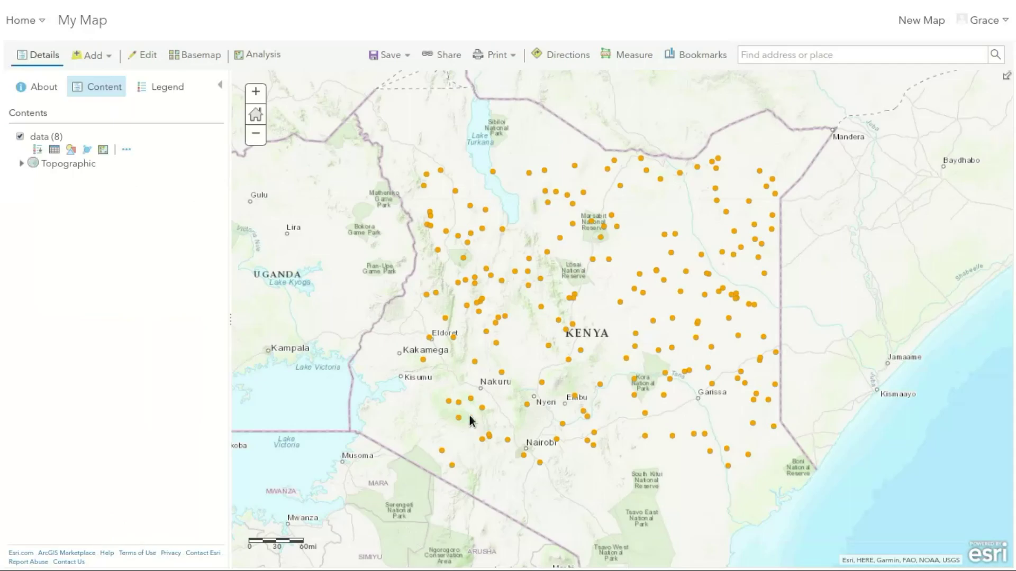
Step: Rename the data (8) layer to "Potential Voters"
click(126, 149)
click(178, 213)
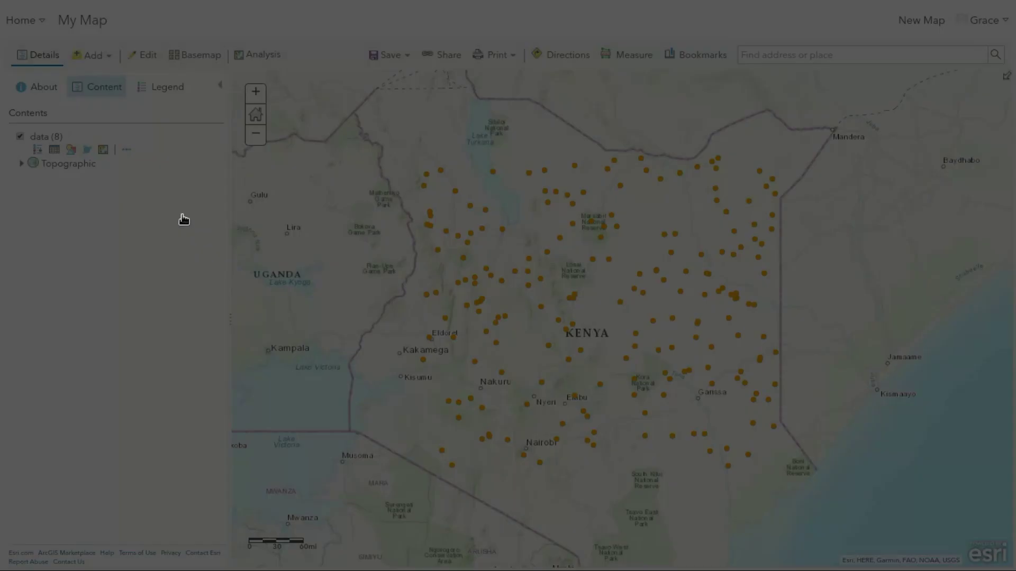
drag(480, 292, 438, 288)
click(494, 295)
double_click(493, 295)
text(Potential)
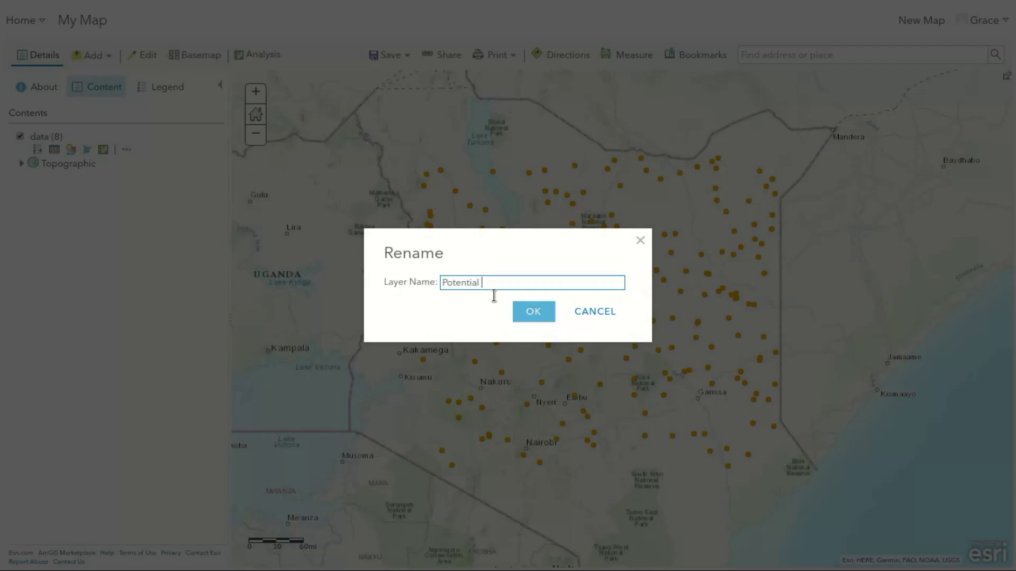
text( Voters)
key(Return)
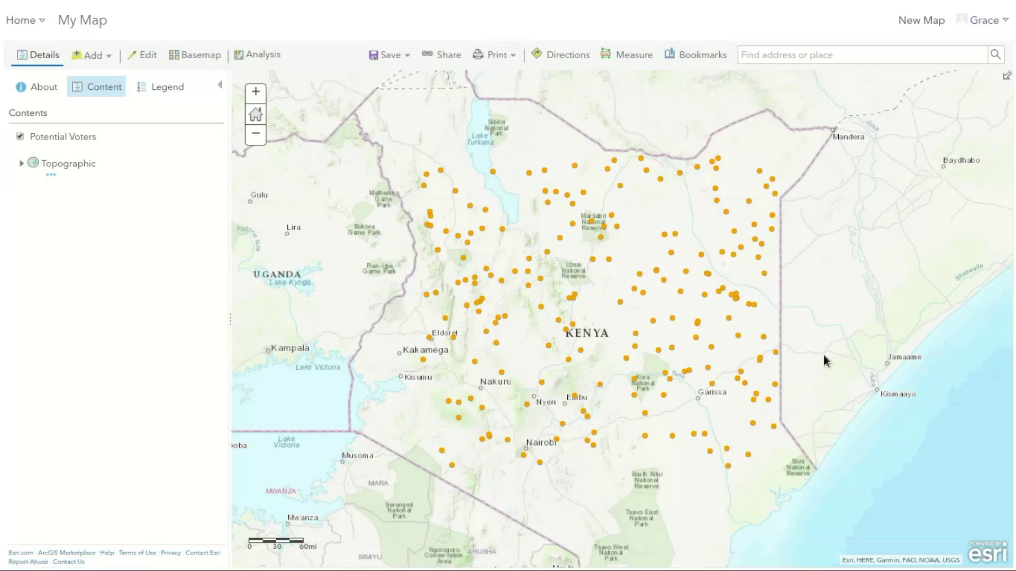
Step: Add the Kenya counties layer from file and set its displayed attribute to Show location only
click(112, 59)
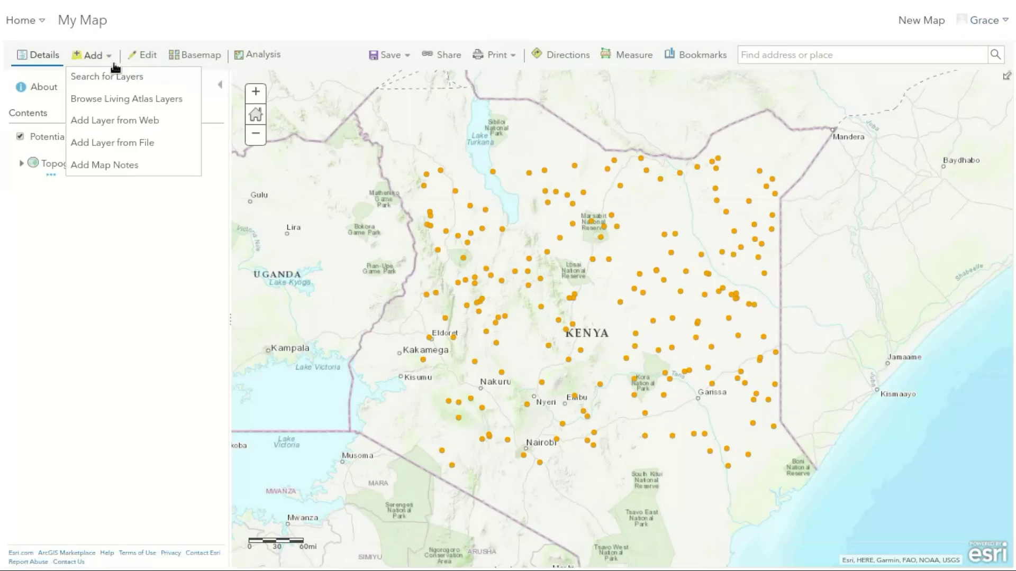
click(153, 143)
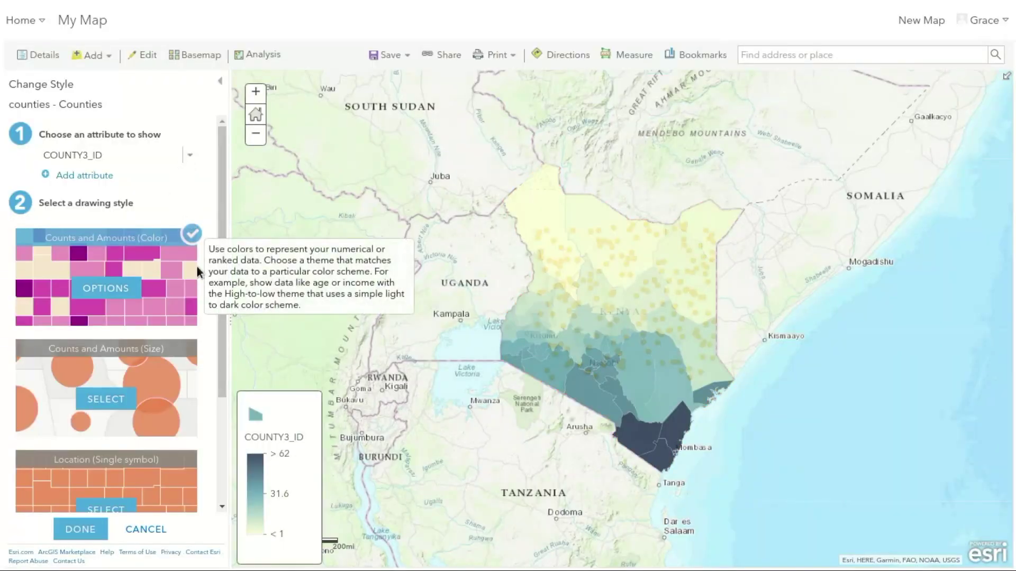
click(189, 156)
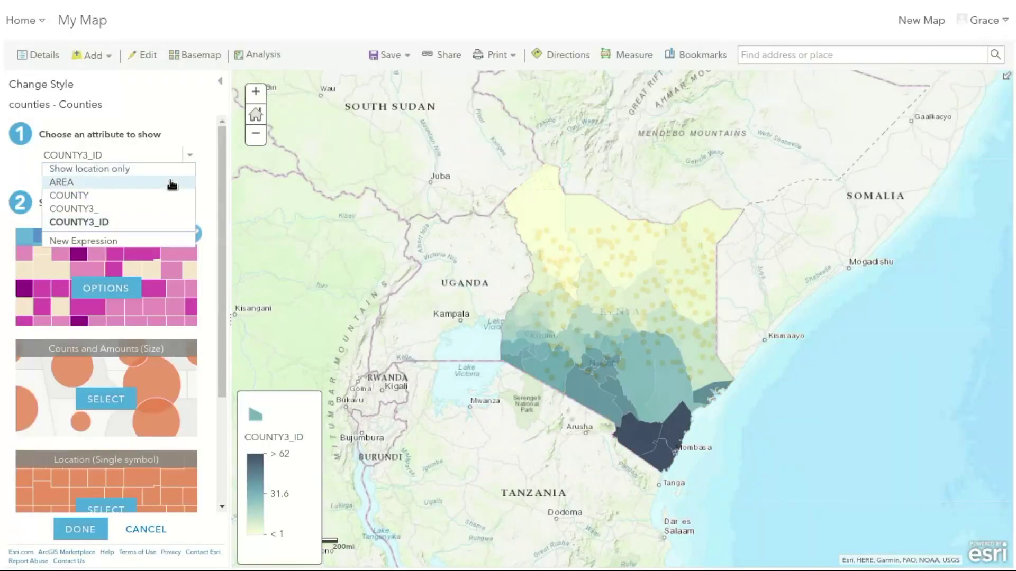
click(134, 175)
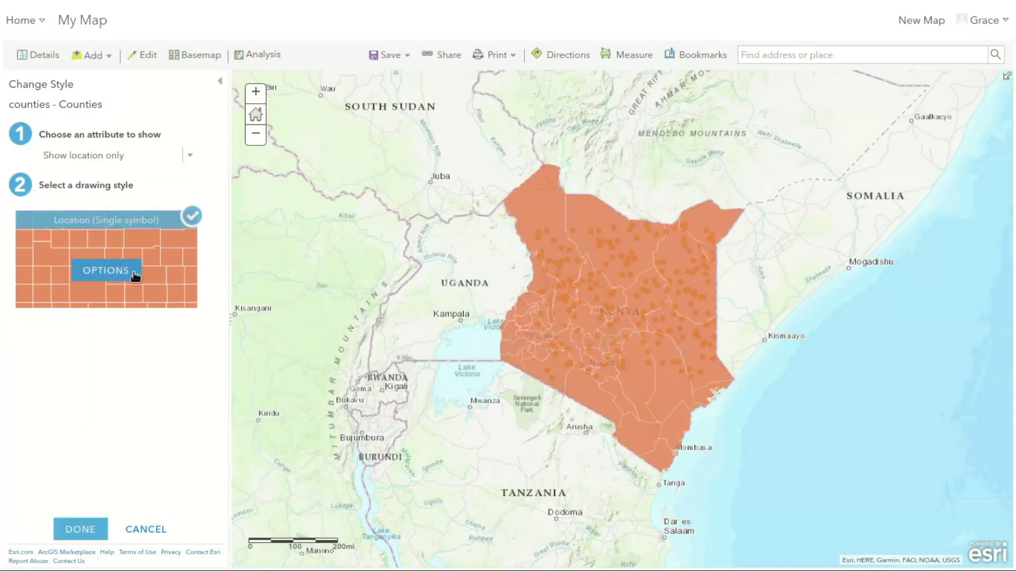
Step: Set the fill colour of the counties layer's symbol to dark blue #004DA8
click(136, 279)
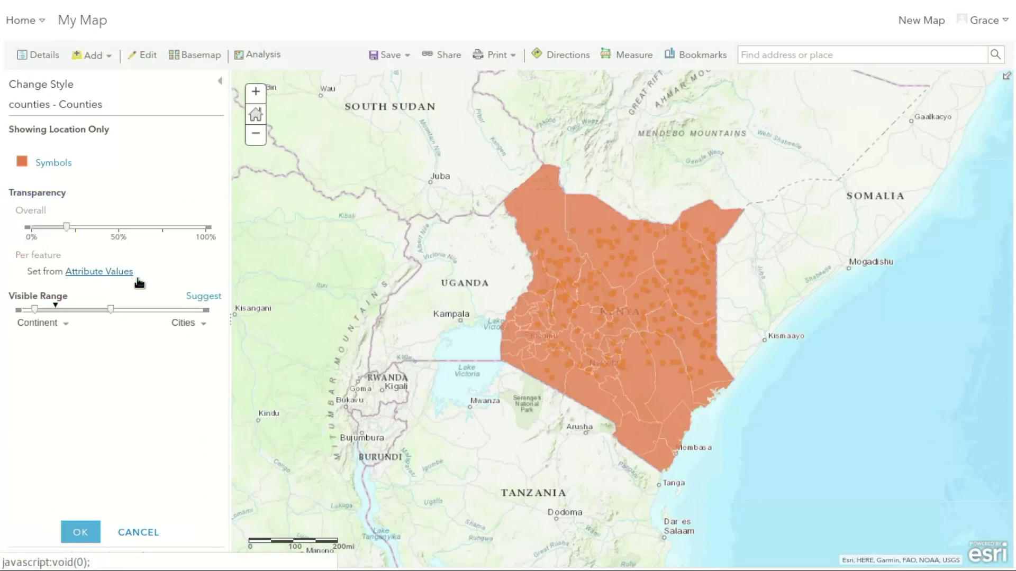
click(43, 165)
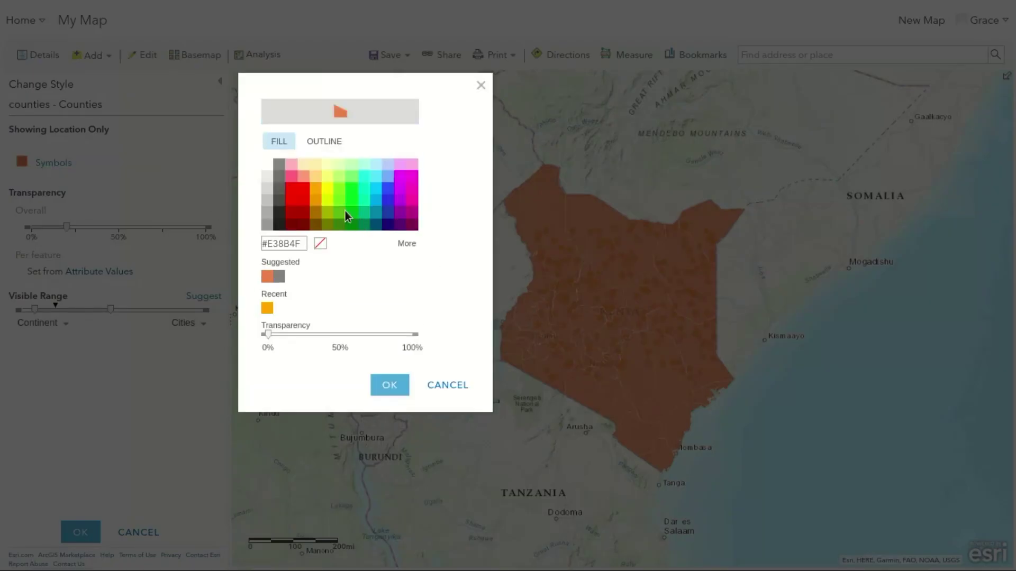
click(279, 227)
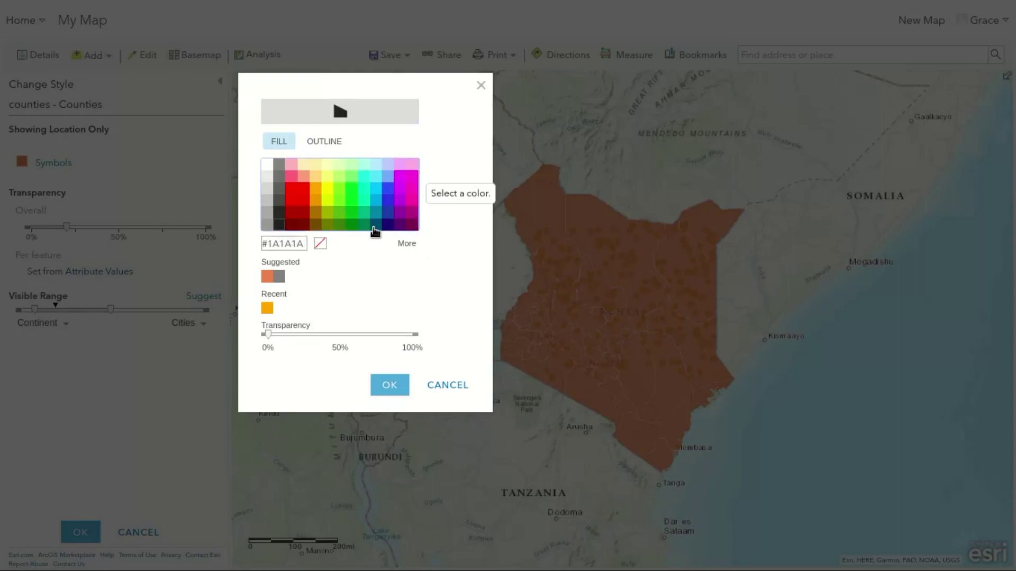
click(388, 214)
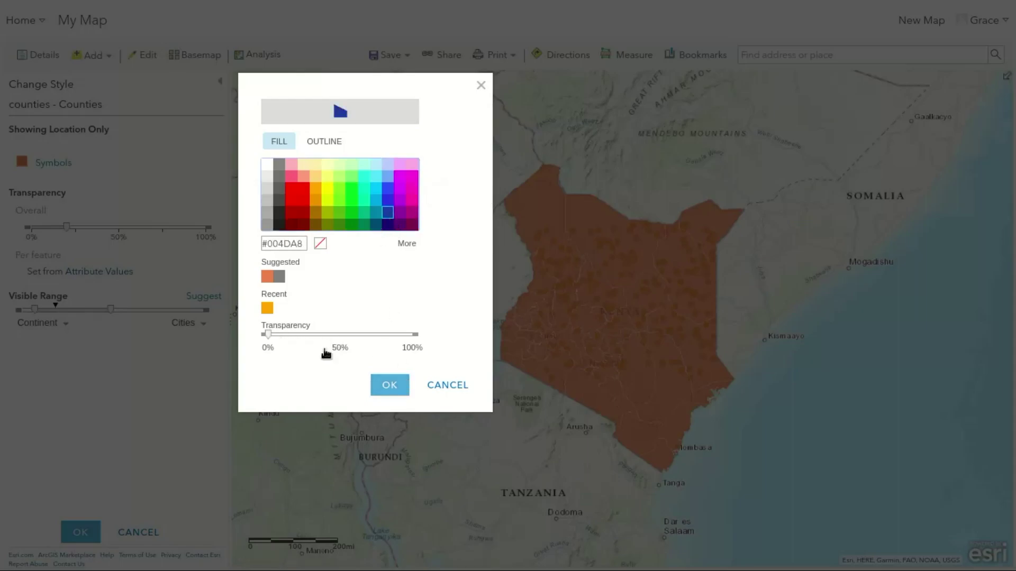
click(402, 391)
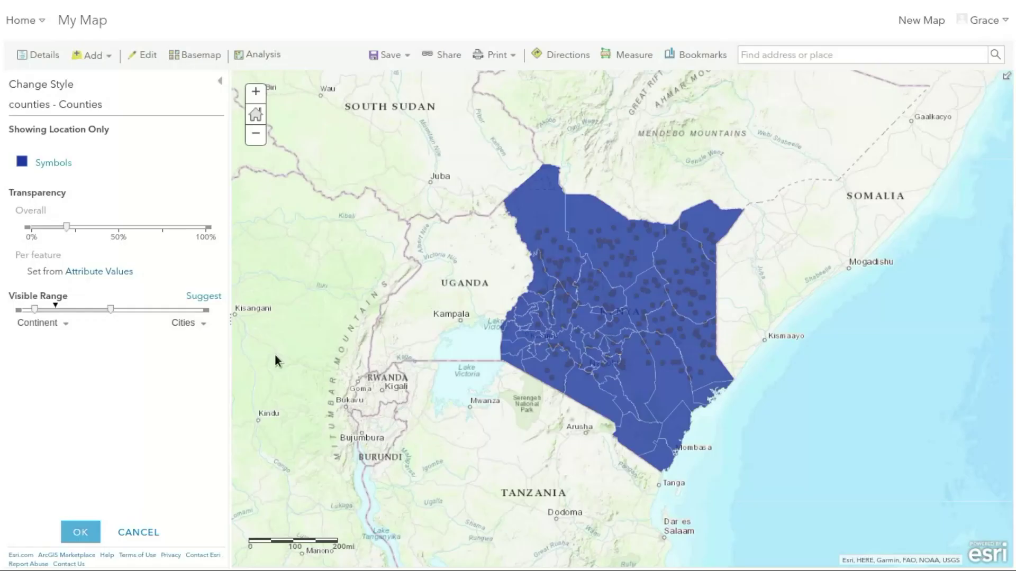
Step: Raise the counties layer's overall transparency to about 60%, set its symbol outline to pale aqua #BEFFE8, and apply the style
drag(71, 234, 138, 236)
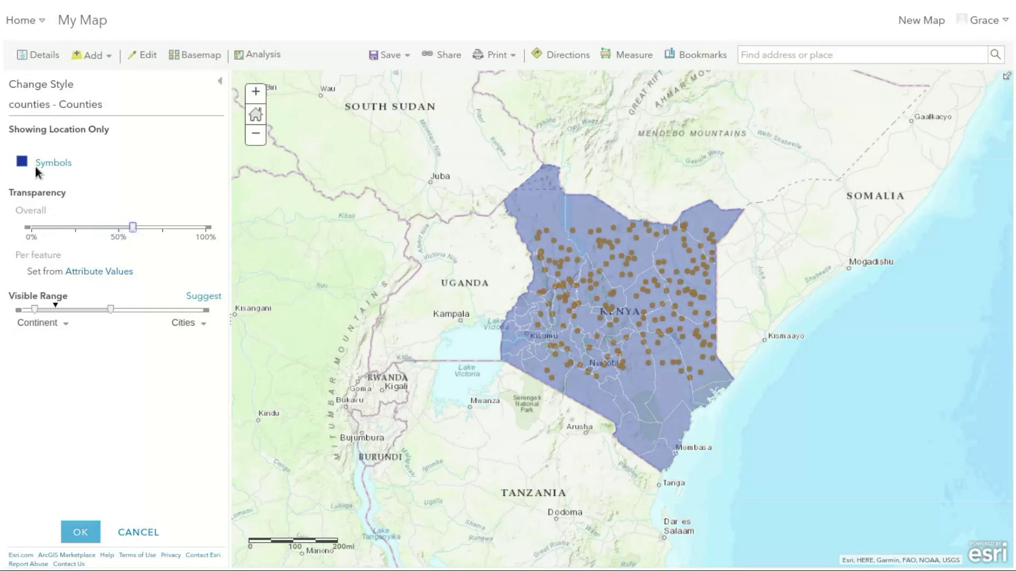
click(53, 164)
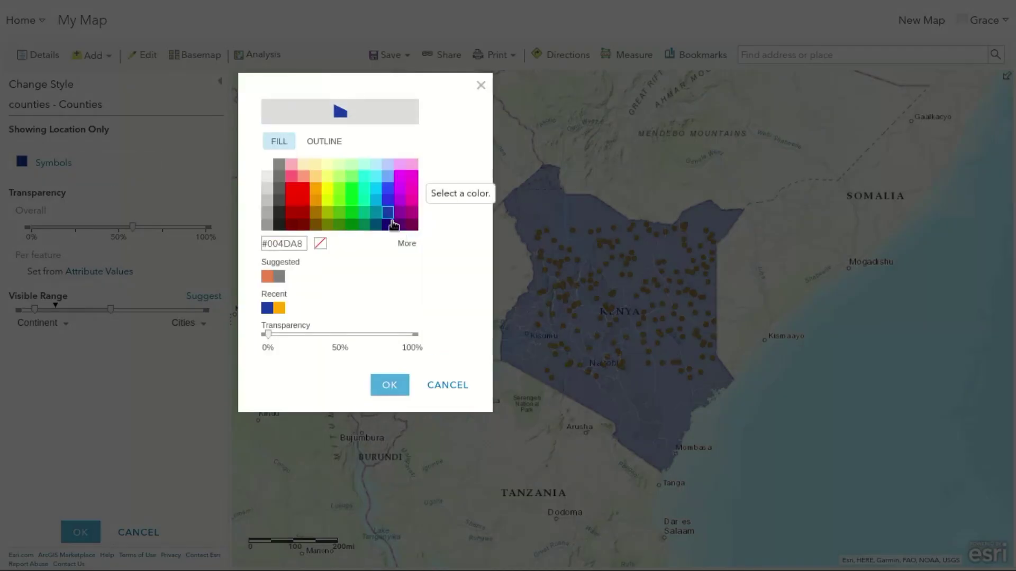
click(324, 143)
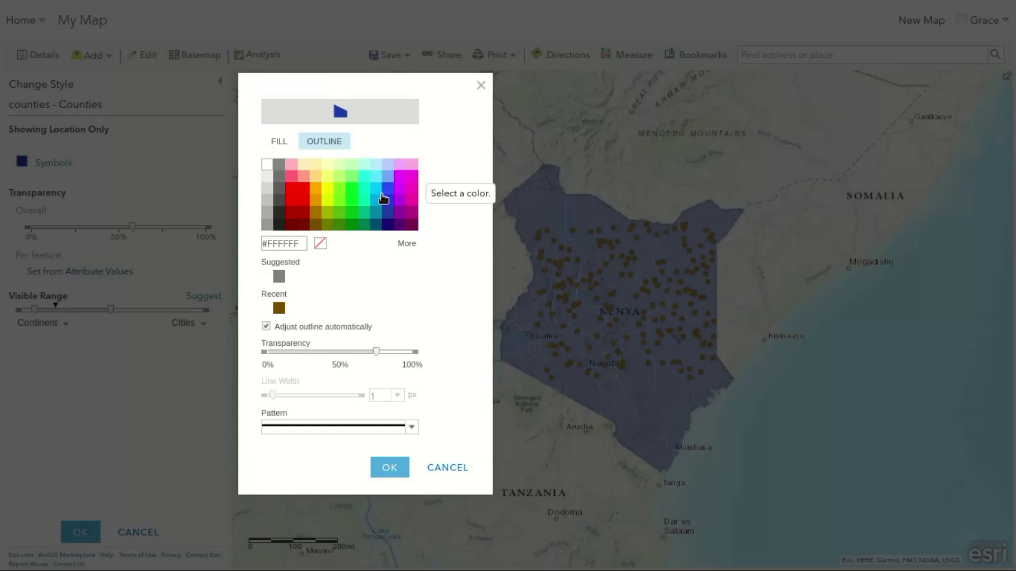
click(365, 165)
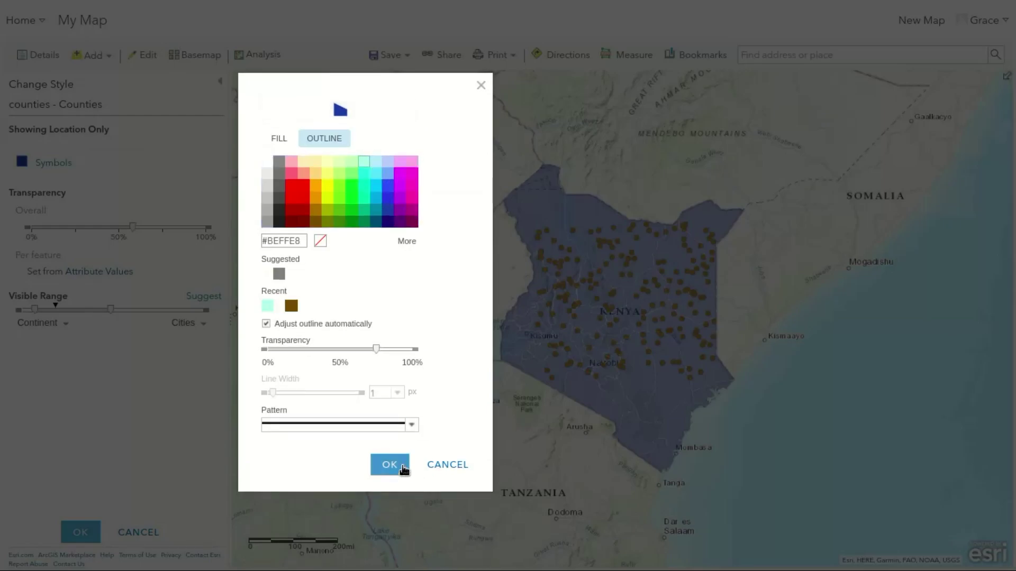
click(397, 467)
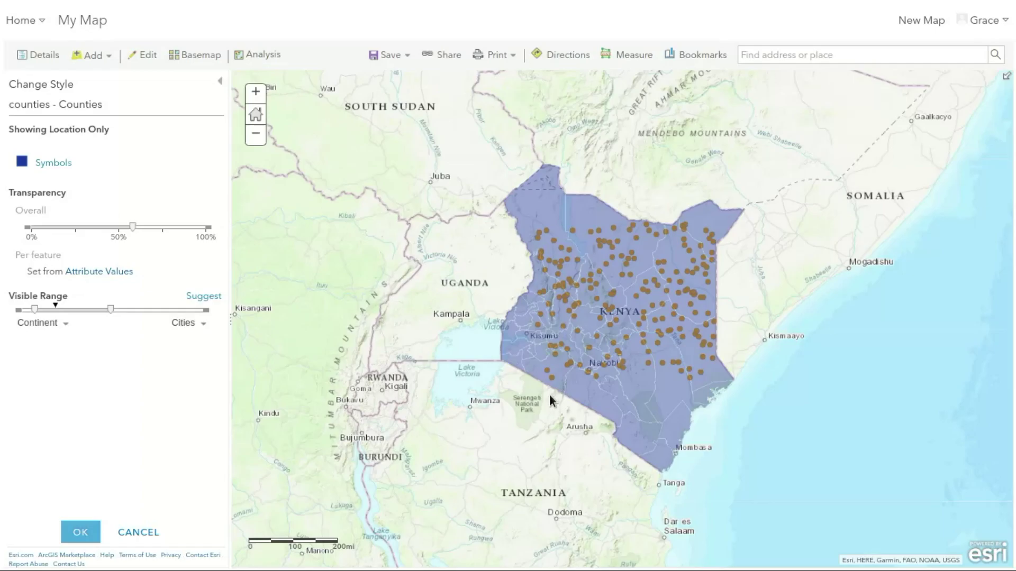
click(81, 533)
click(80, 529)
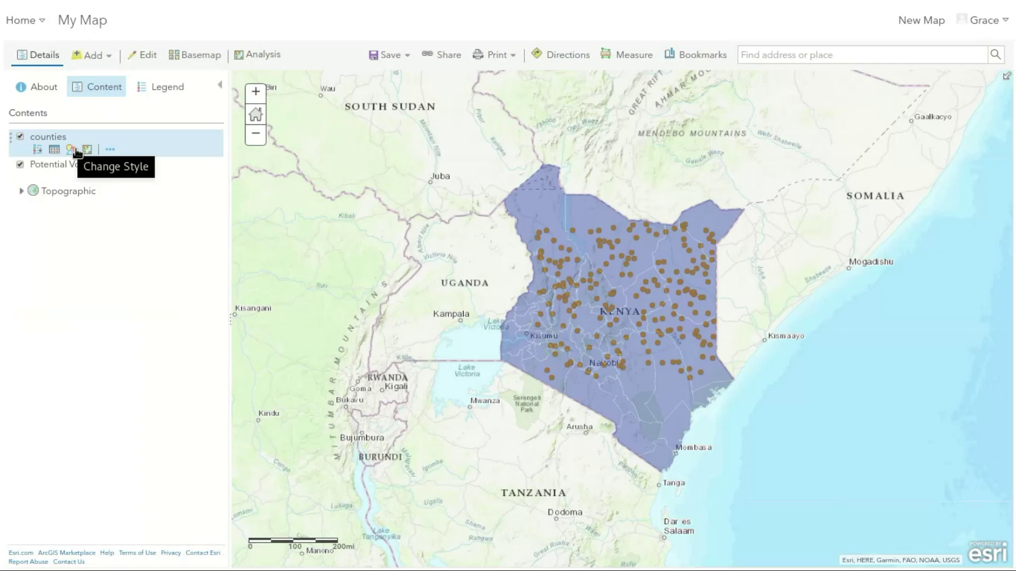
Step: Rename the counties layer to "kenyan counties"
click(110, 149)
click(151, 212)
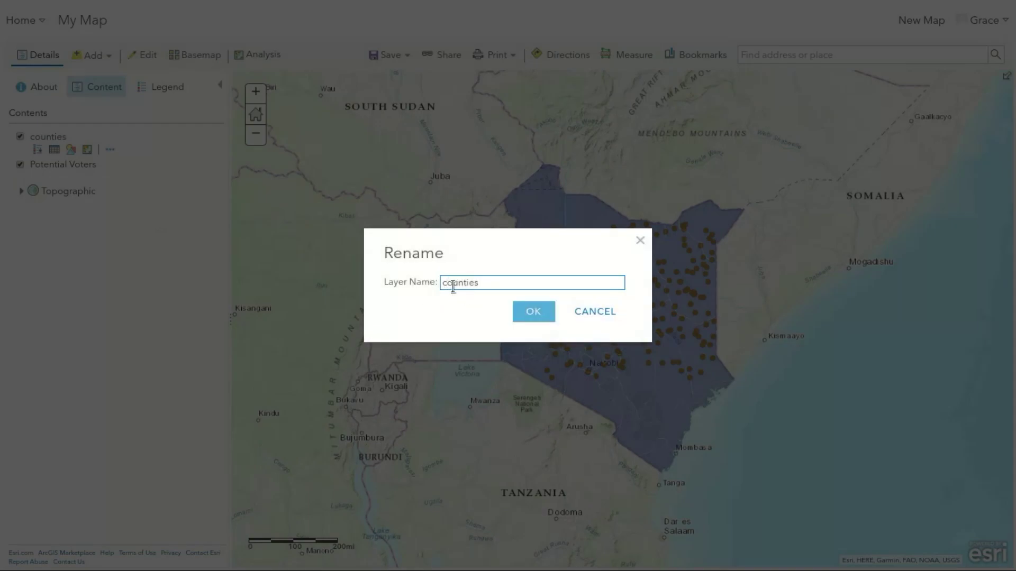
text(kenyan)
click(527, 314)
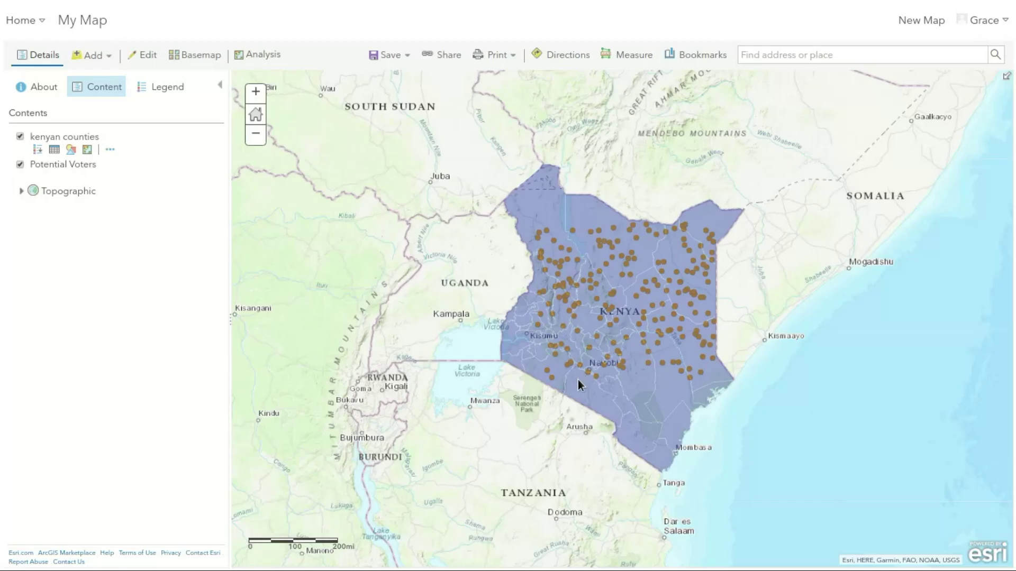
Step: Inspect the attributes of a point near Kenya's southwestern border and browse the enlarged attribute table of the Potential Voters layer
click(551, 378)
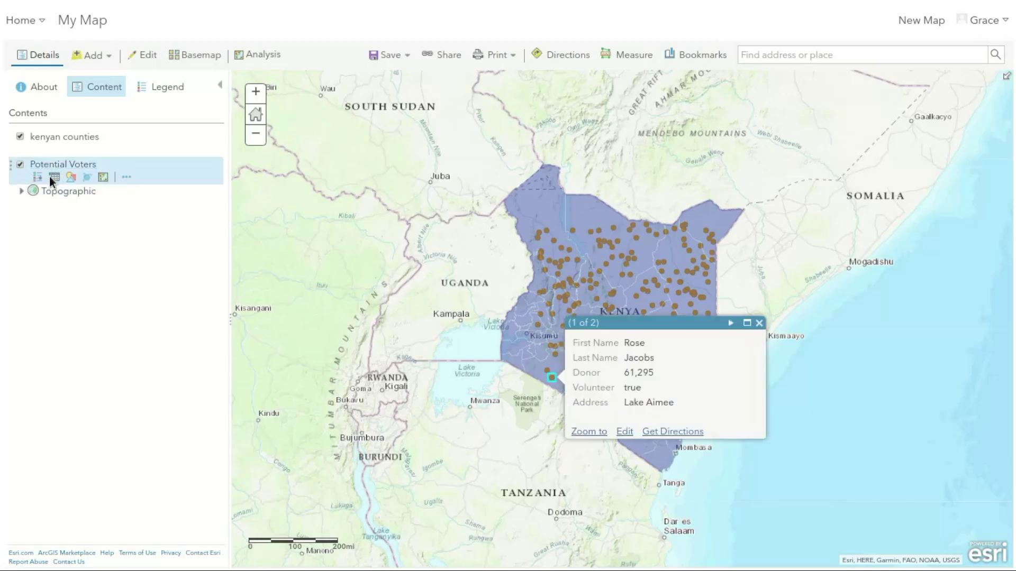
click(54, 178)
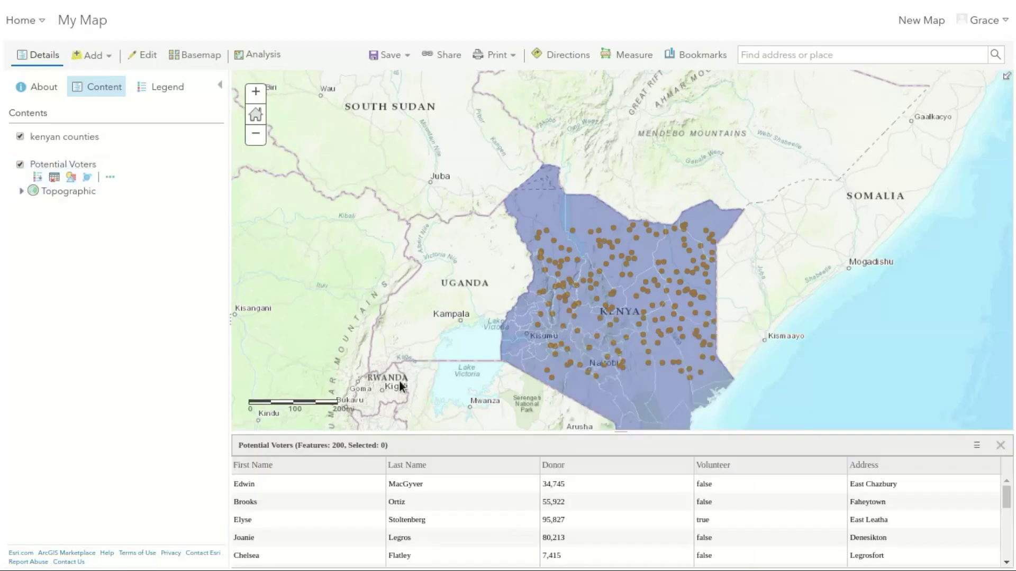
drag(469, 437, 492, 233)
scroll(627, 483, down, 3)
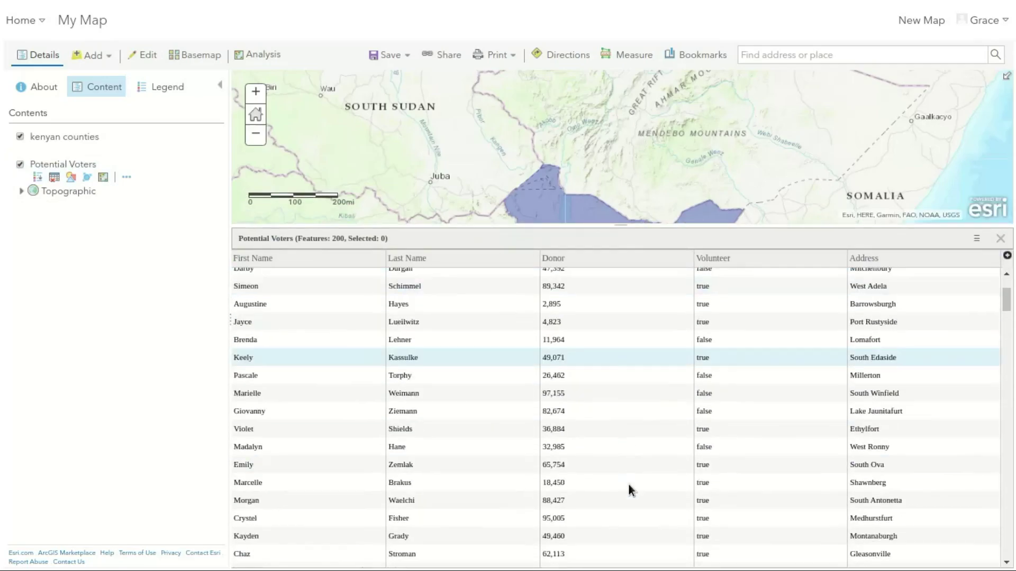
scroll(628, 489, up, 3)
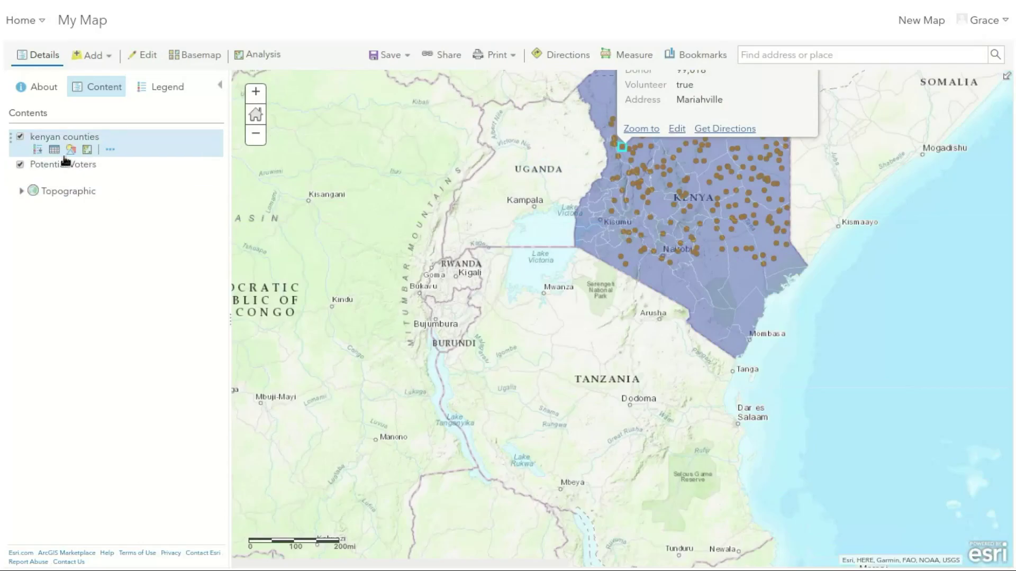
Step: Move the kenyan counties layer below Potential Voters in the layer order and close the open point pop-up
click(38, 149)
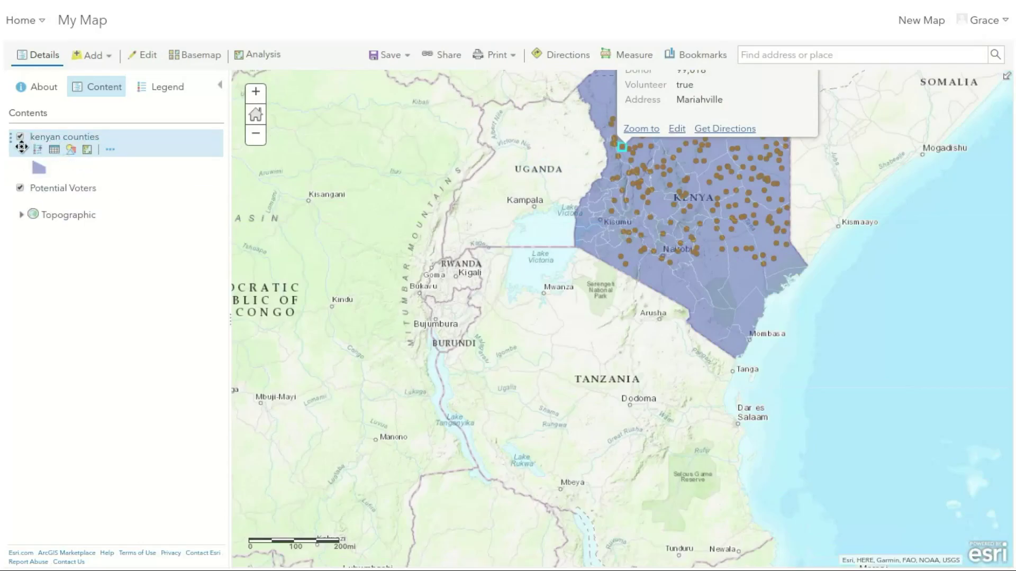
drag(25, 147, 20, 206)
drag(567, 300, 461, 376)
double_click(445, 186)
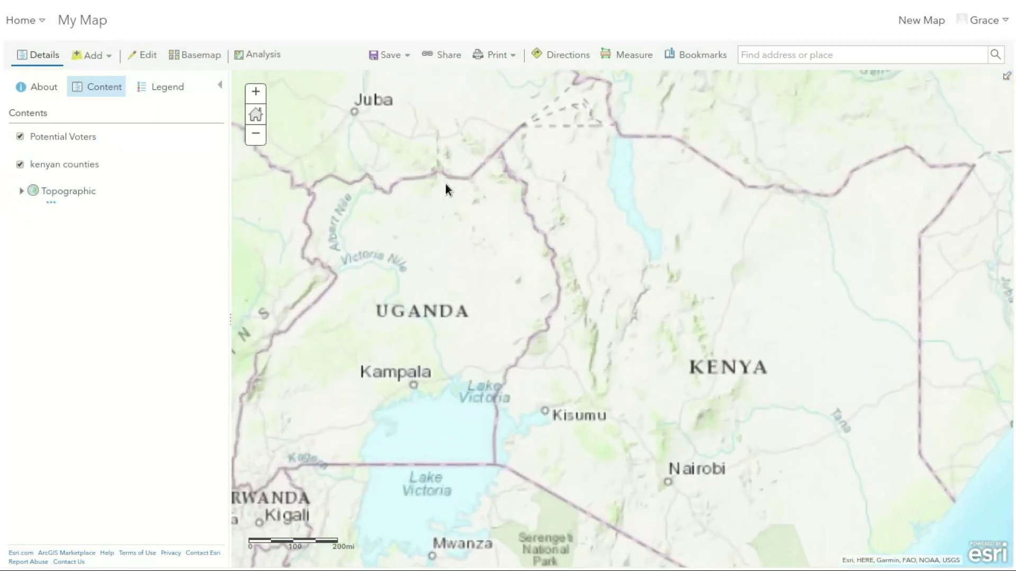
scroll(446, 183, down, 1)
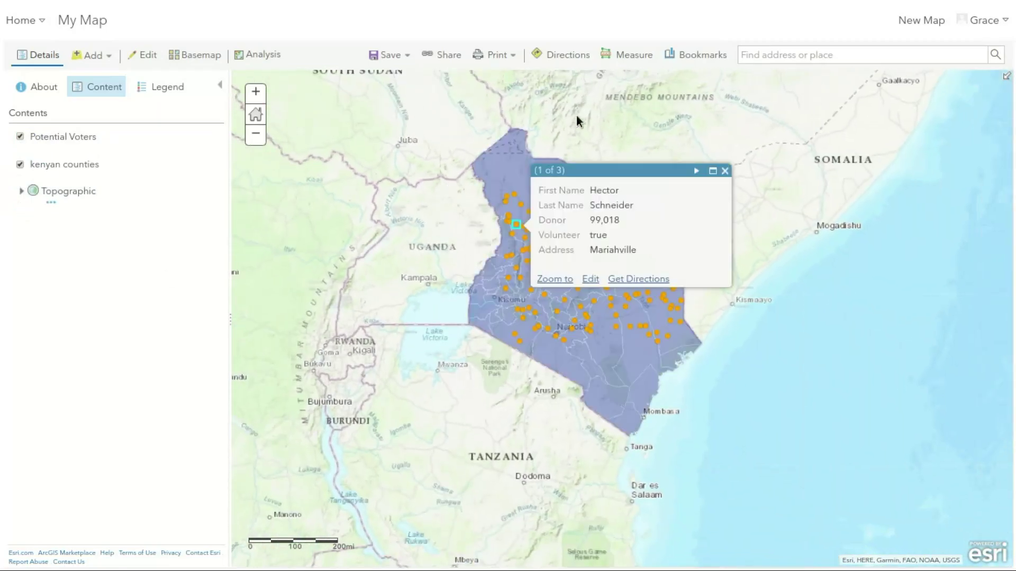
click(725, 171)
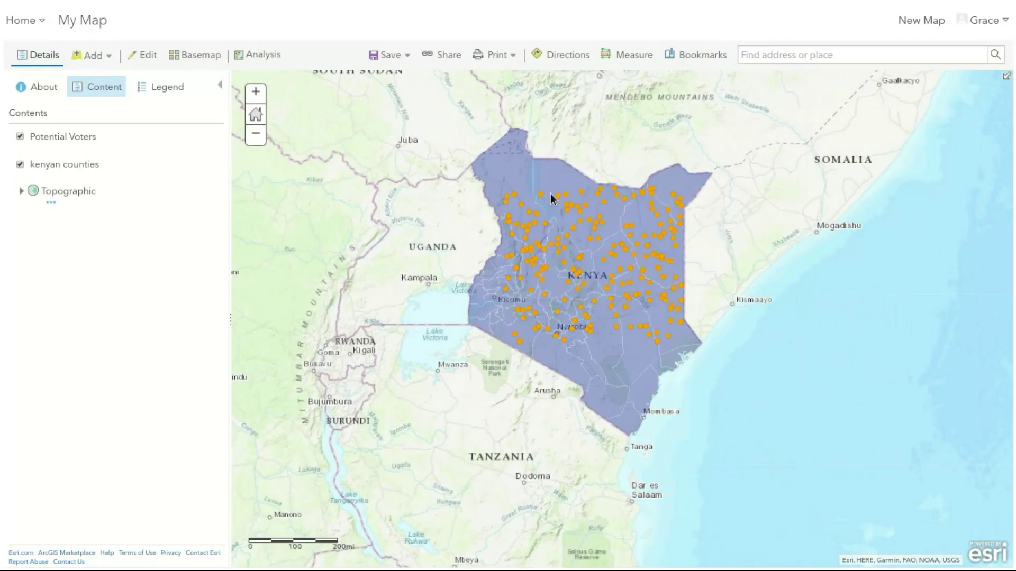